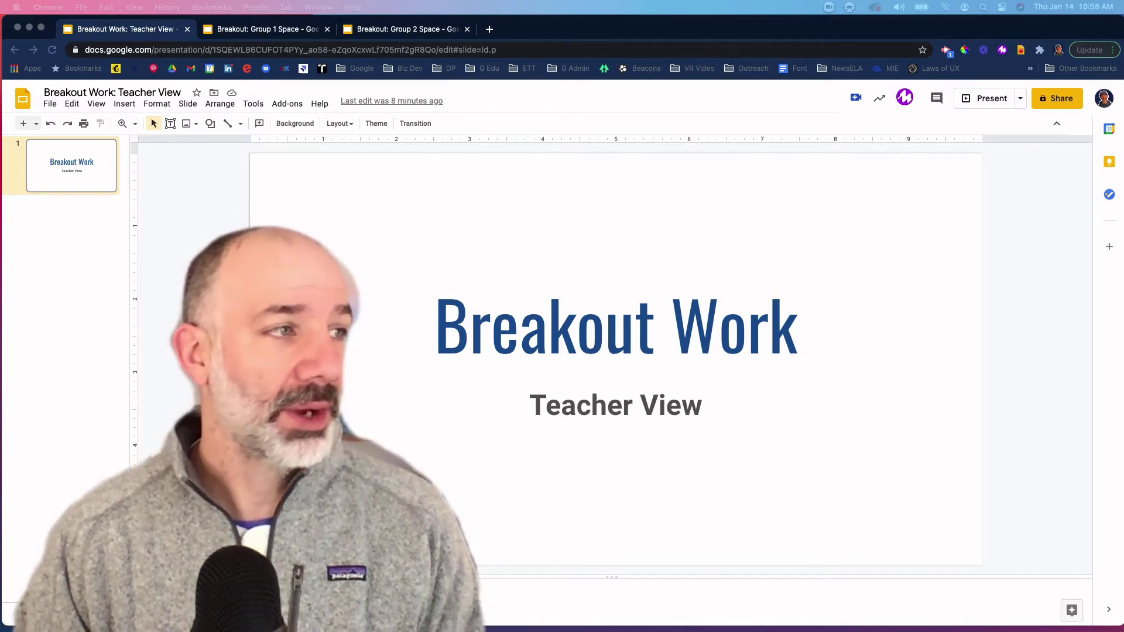
# Step: Review the three Challenge / Activity slides in the Group 1 Space deck
pyautogui.click(264, 28)
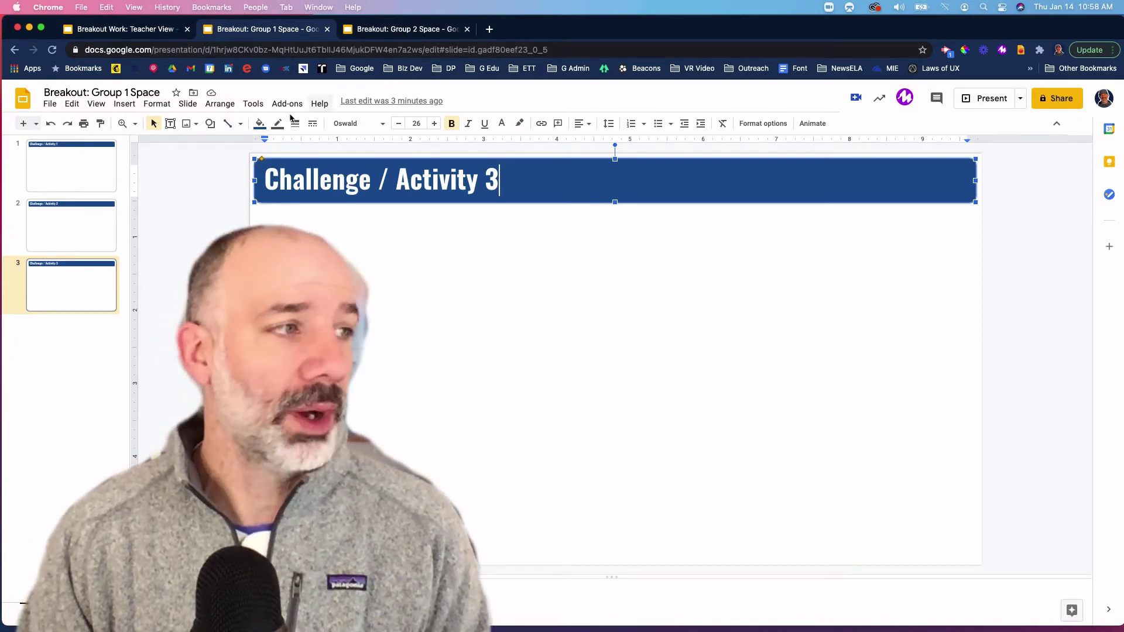
pyautogui.click(92, 167)
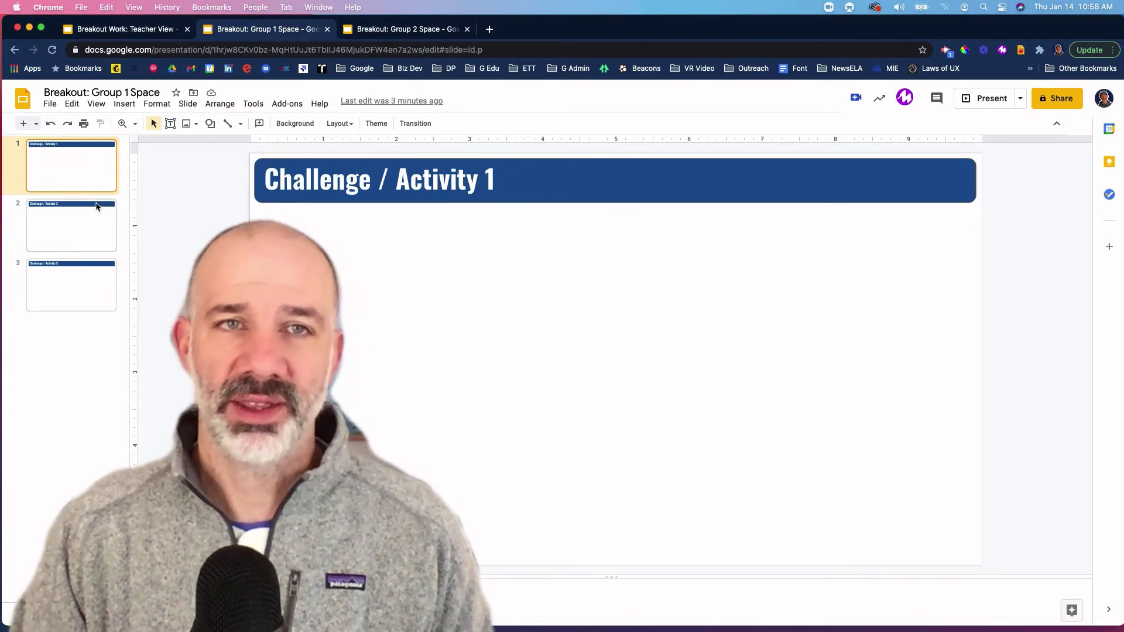
pyautogui.click(87, 230)
pyautogui.click(85, 288)
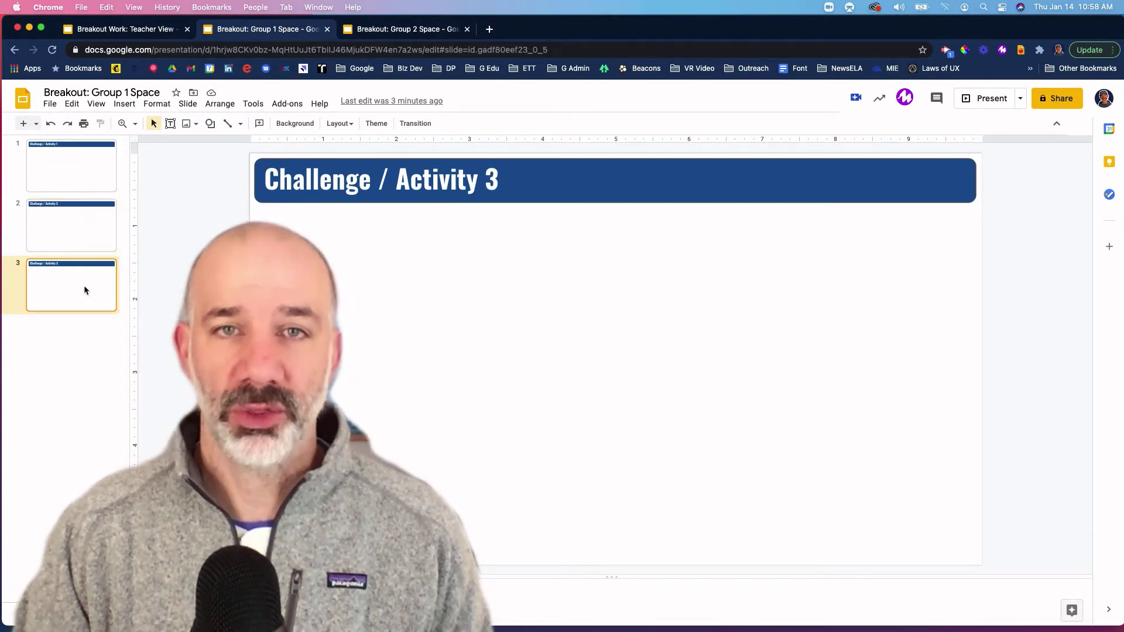
pyautogui.click(87, 179)
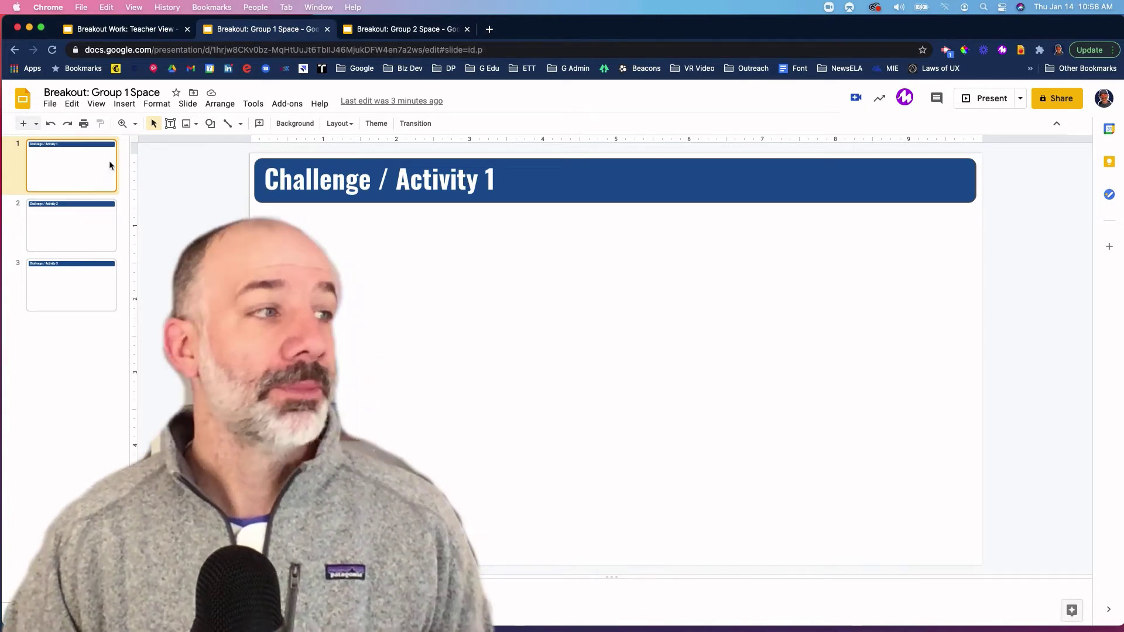
# Step: Check the File menu's copy options, then view Group 2's first red challenge slide
pyautogui.click(50, 105)
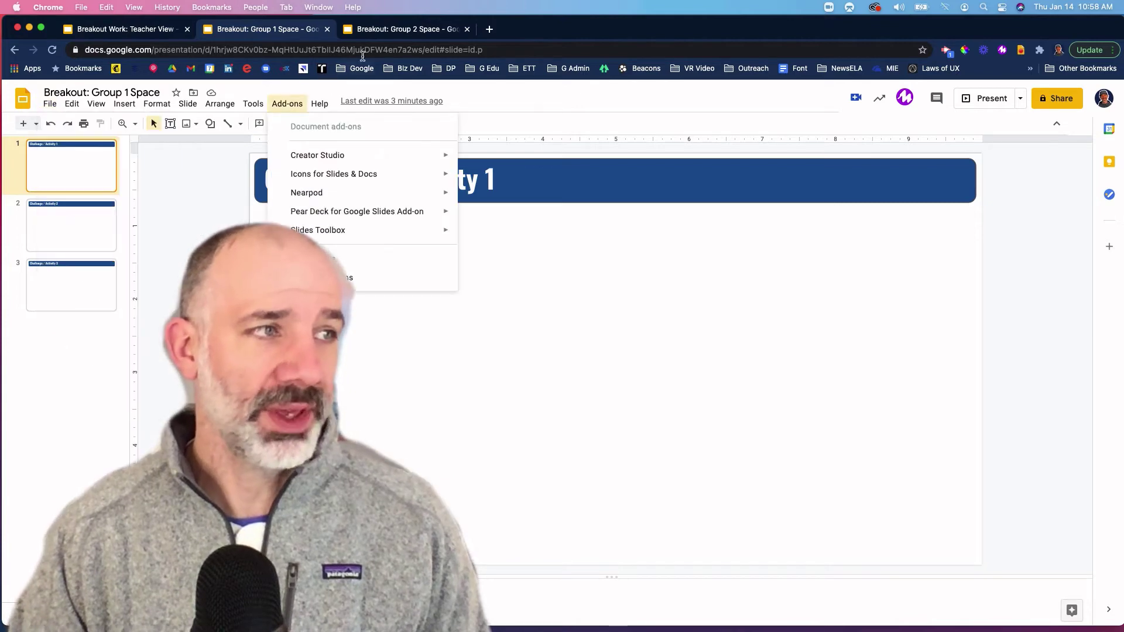
pyautogui.click(403, 28)
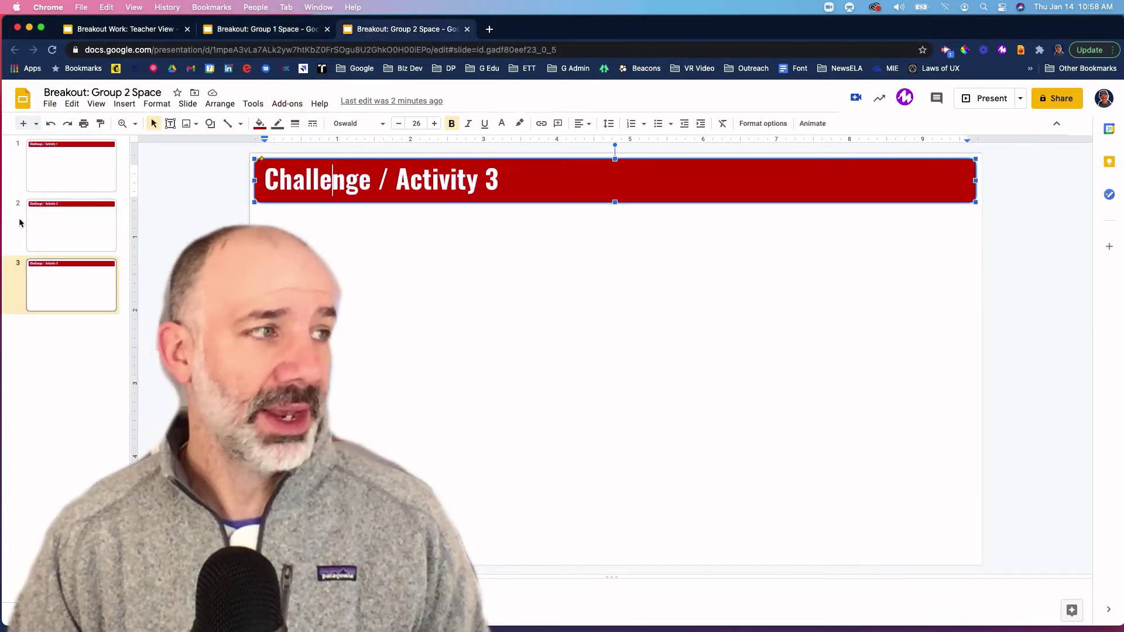
pyautogui.click(59, 180)
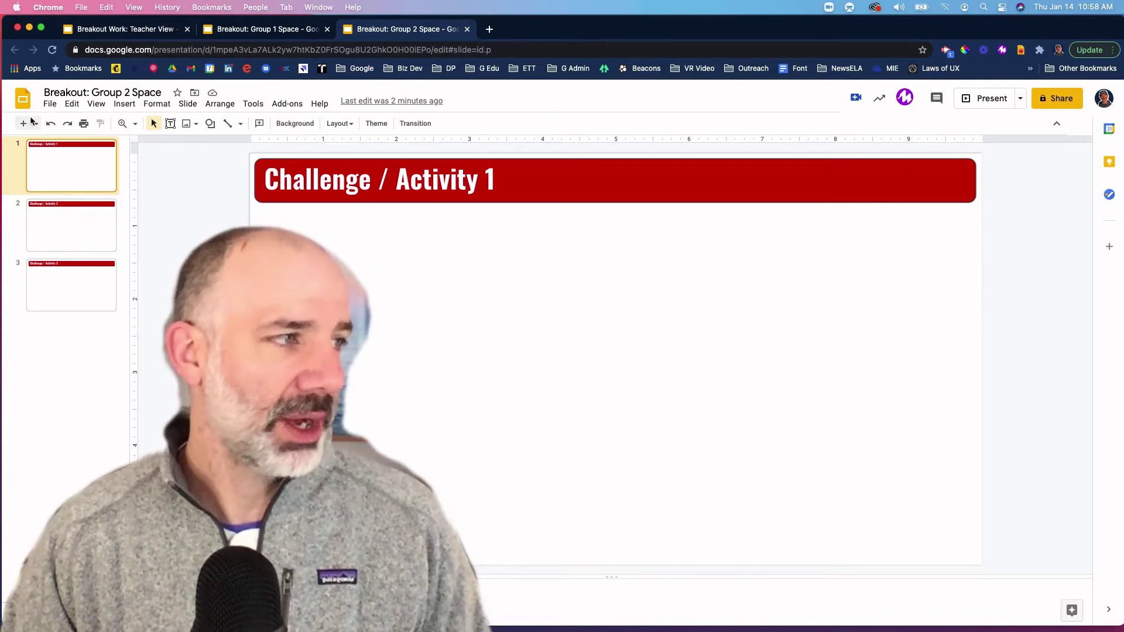
# Step: Copy the entire Group 2 presentation as 'Breakout: Group 3 Space', dropping the 'Copy of' prefix
pyautogui.click(50, 104)
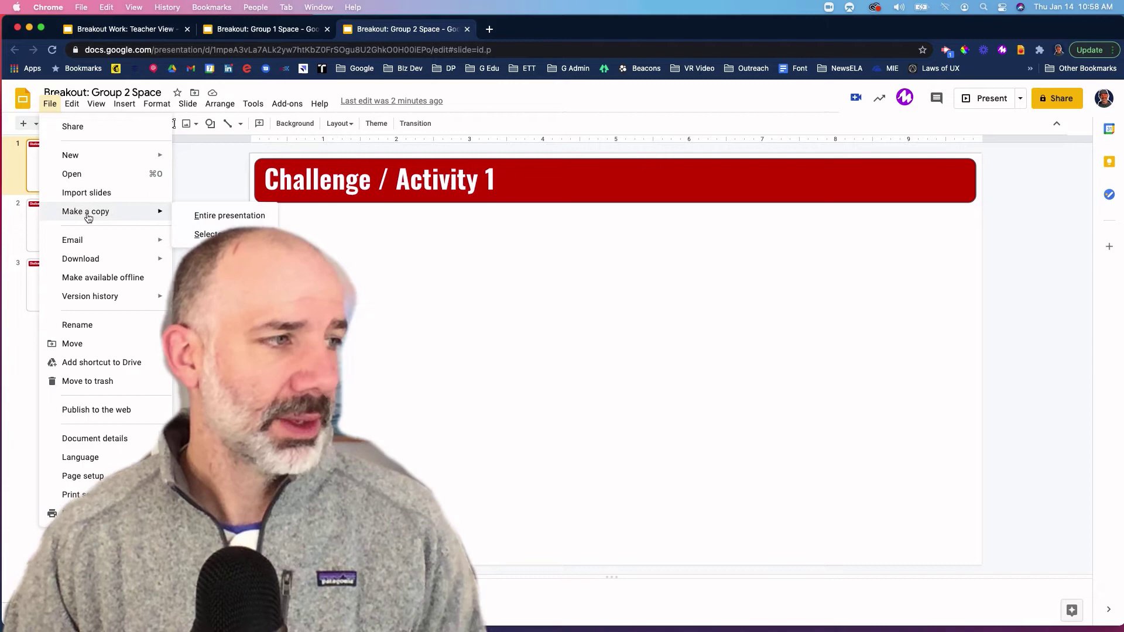
pyautogui.click(201, 217)
pyautogui.click(573, 300)
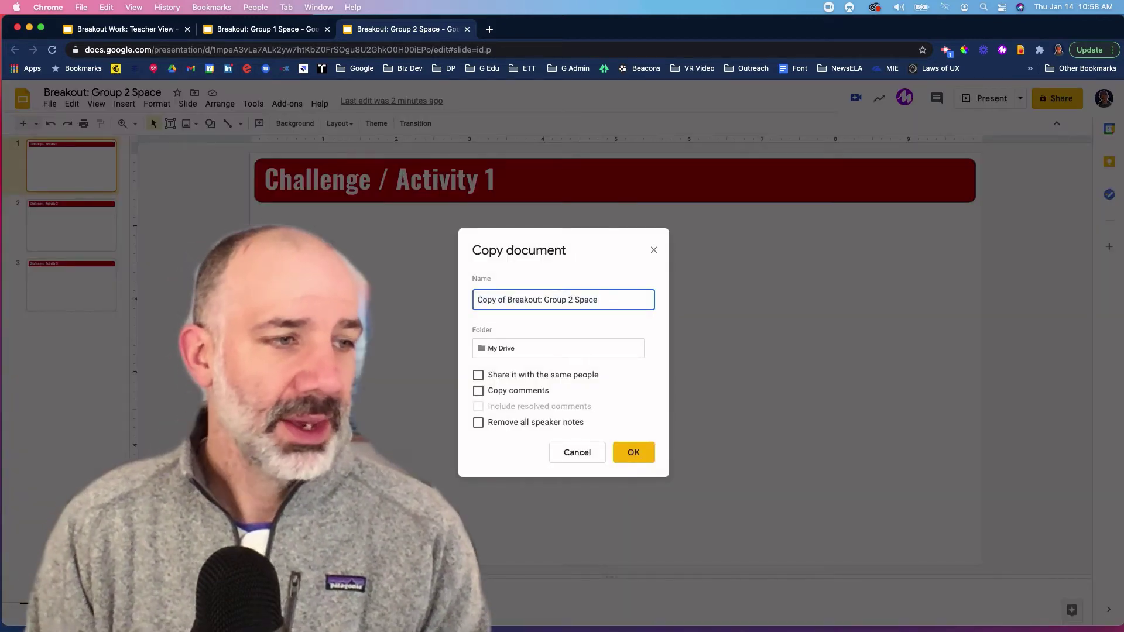
pyautogui.press('BackSpace')
pyautogui.write('3')
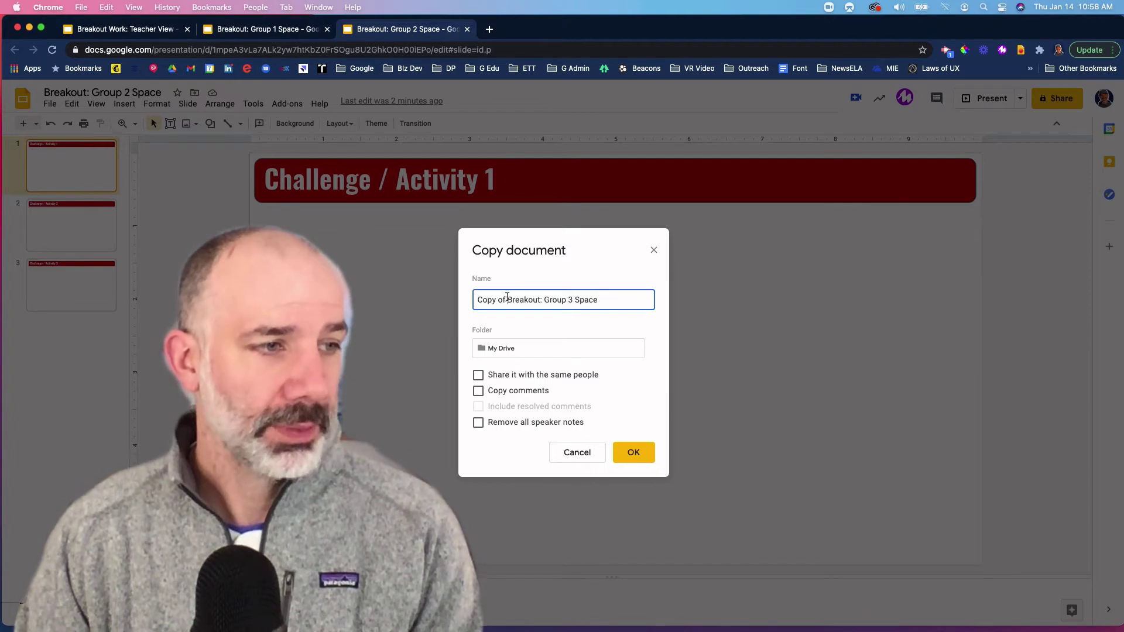
pyautogui.moveTo(506, 300); pyautogui.dragTo(477, 299)
pyautogui.press('BackSpace')
pyautogui.click(632, 452)
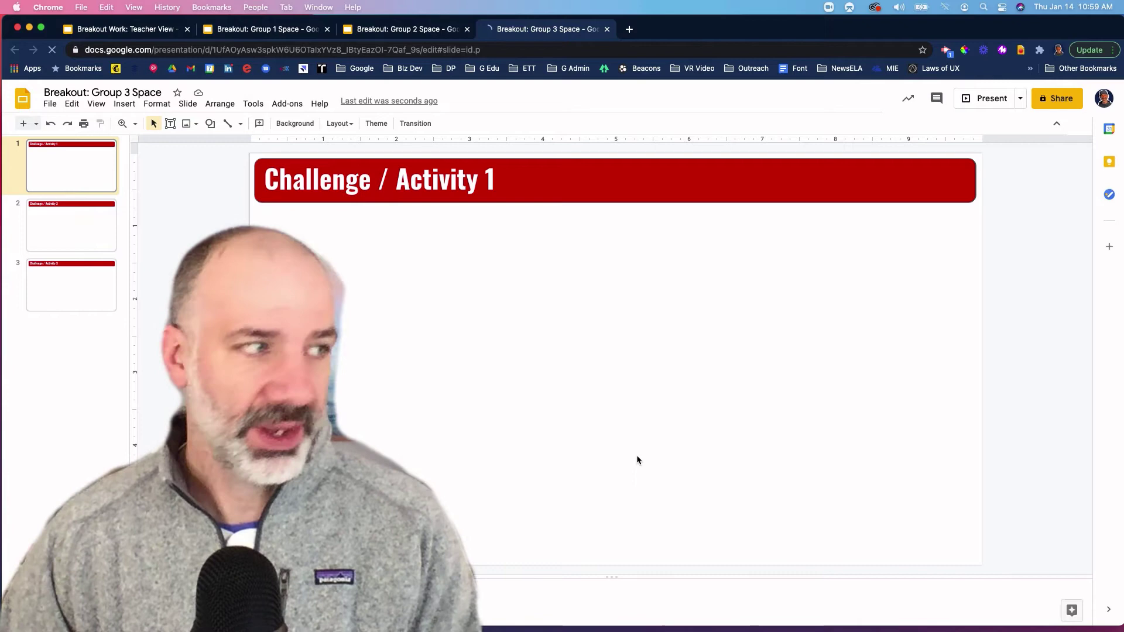
# Step: Fill the Challenge / Activity 1 and 2 title bars with green
pyautogui.click(517, 179)
pyautogui.click(259, 123)
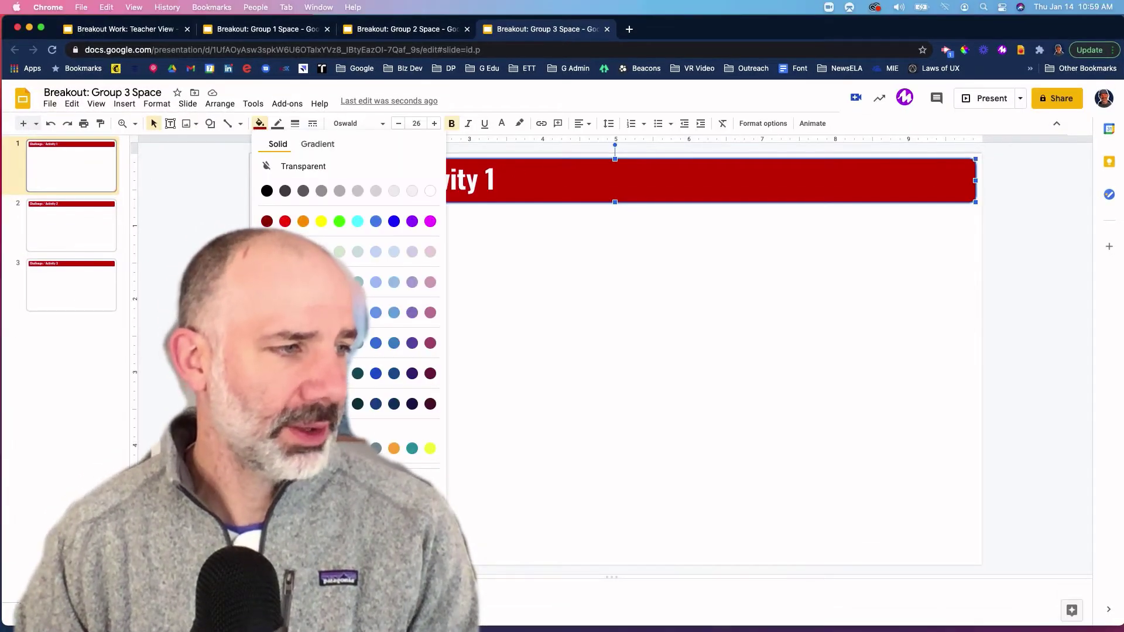
pyautogui.click(339, 342)
pyautogui.click(88, 232)
pyautogui.click(615, 179)
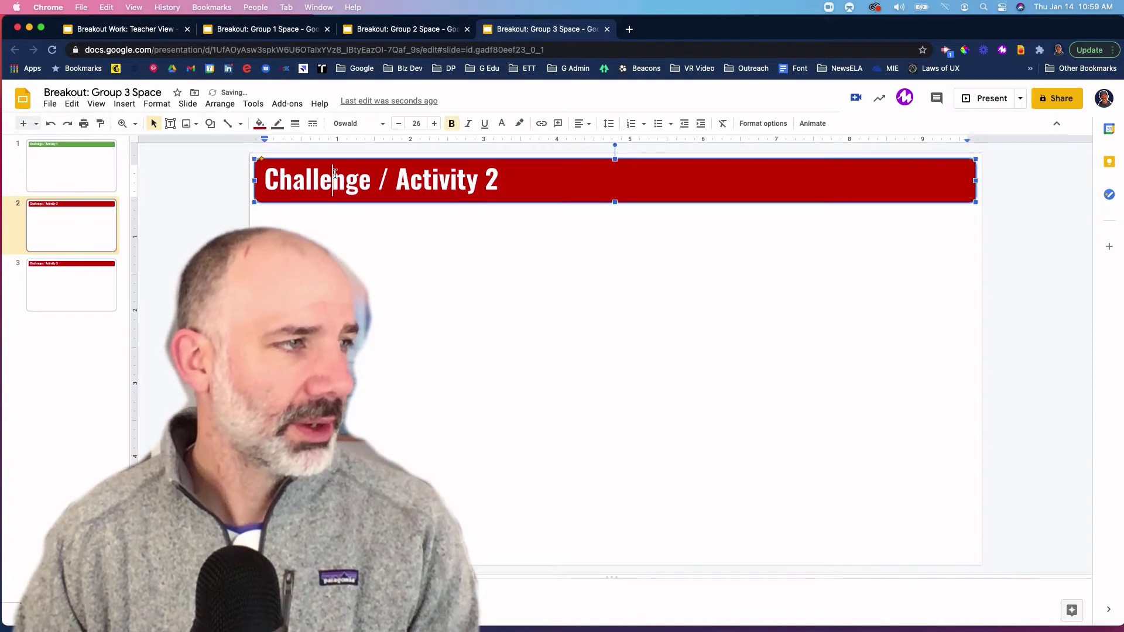
pyautogui.click(258, 123)
pyautogui.click(340, 342)
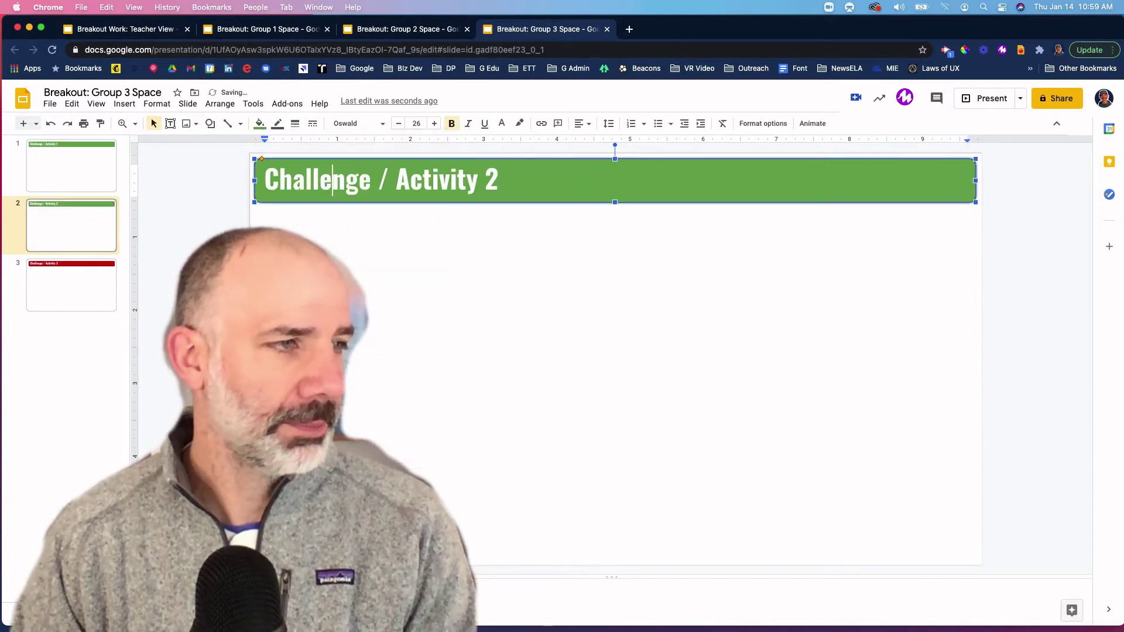
# Step: Make the Activity 3 title bar green, then return to slide 1 and the Group 1 deck
pyautogui.click(70, 285)
pyautogui.click(615, 179)
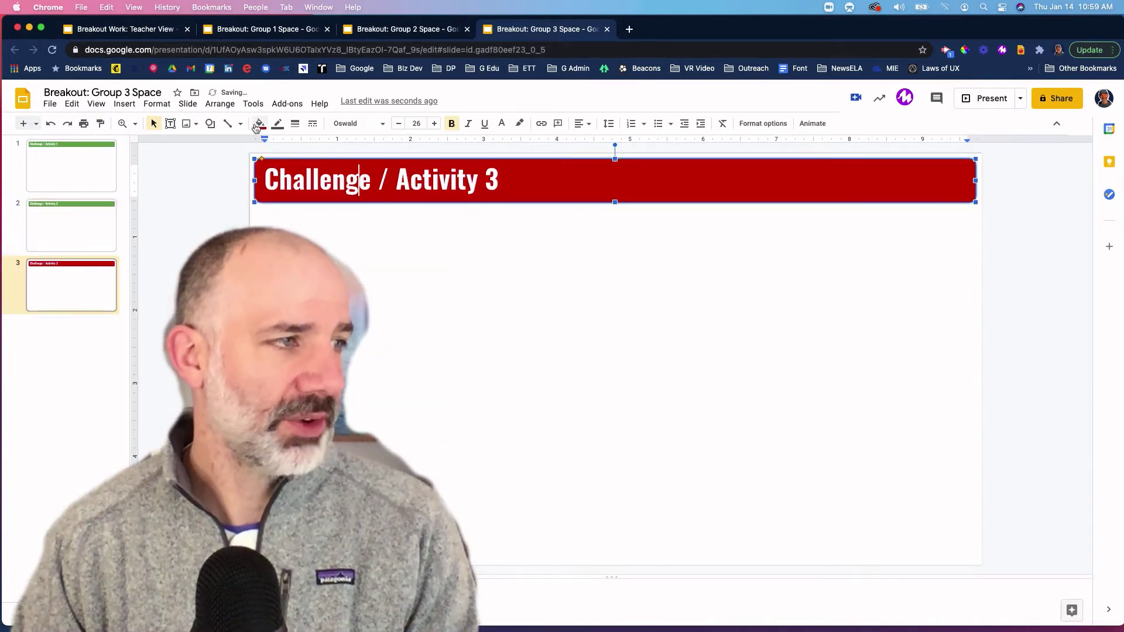
pyautogui.click(258, 123)
pyautogui.click(339, 342)
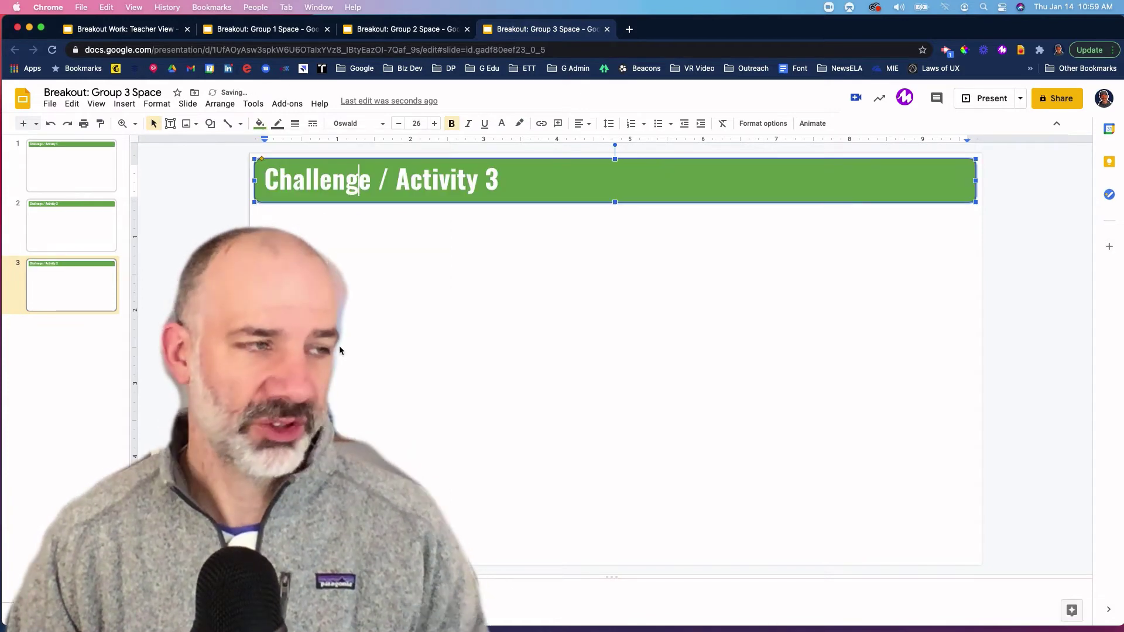
pyautogui.click(87, 168)
pyautogui.click(264, 28)
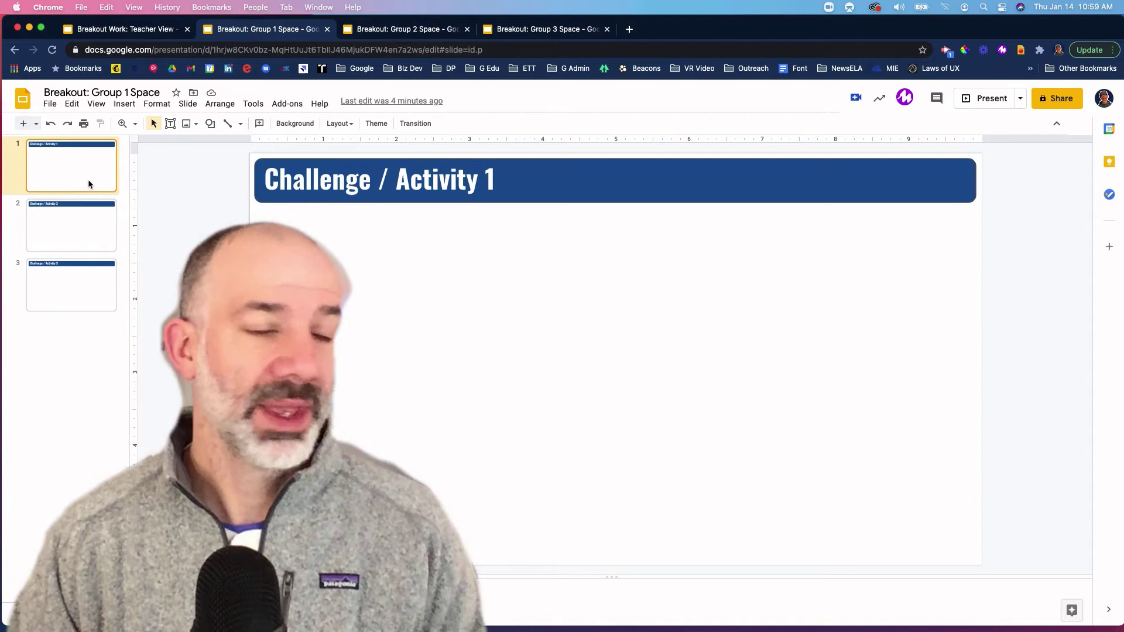
# Step: Paste Group 1's three blue challenge slides into Teacher View, linked to the original presentation
pyautogui.hotkey('shift', 'Down')
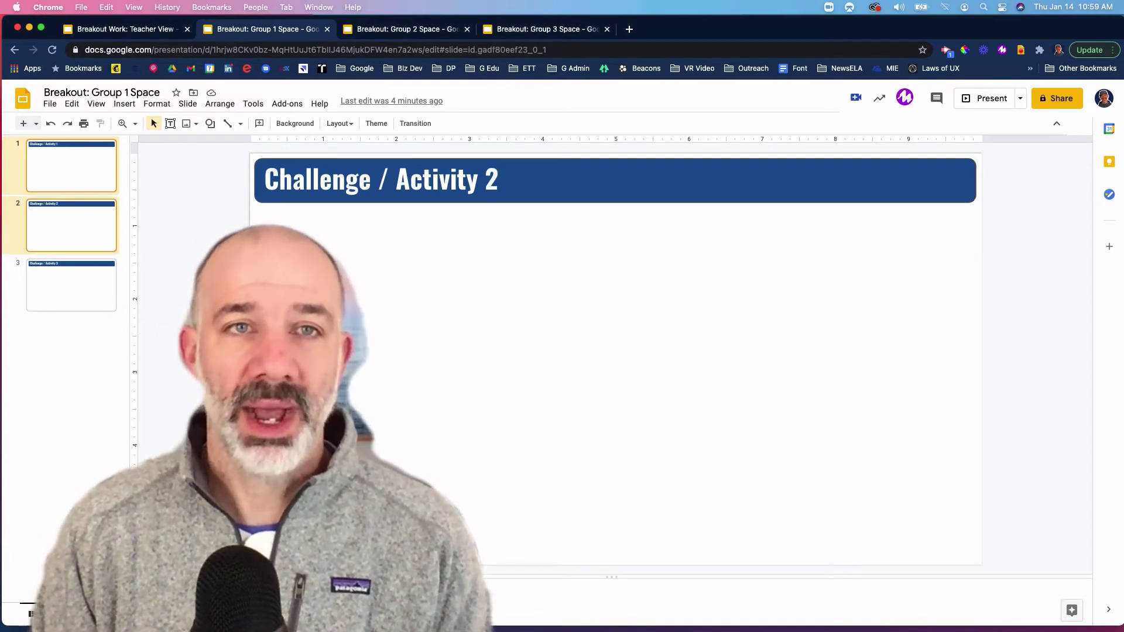
pyautogui.hotkey('shift', 'Down')
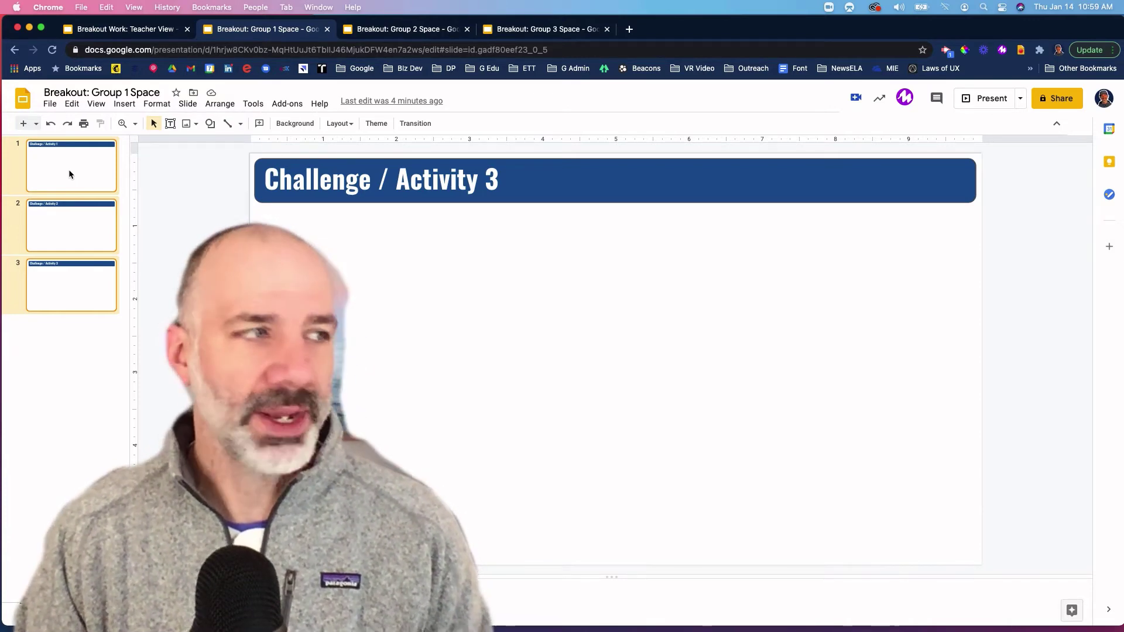
pyautogui.click(118, 29)
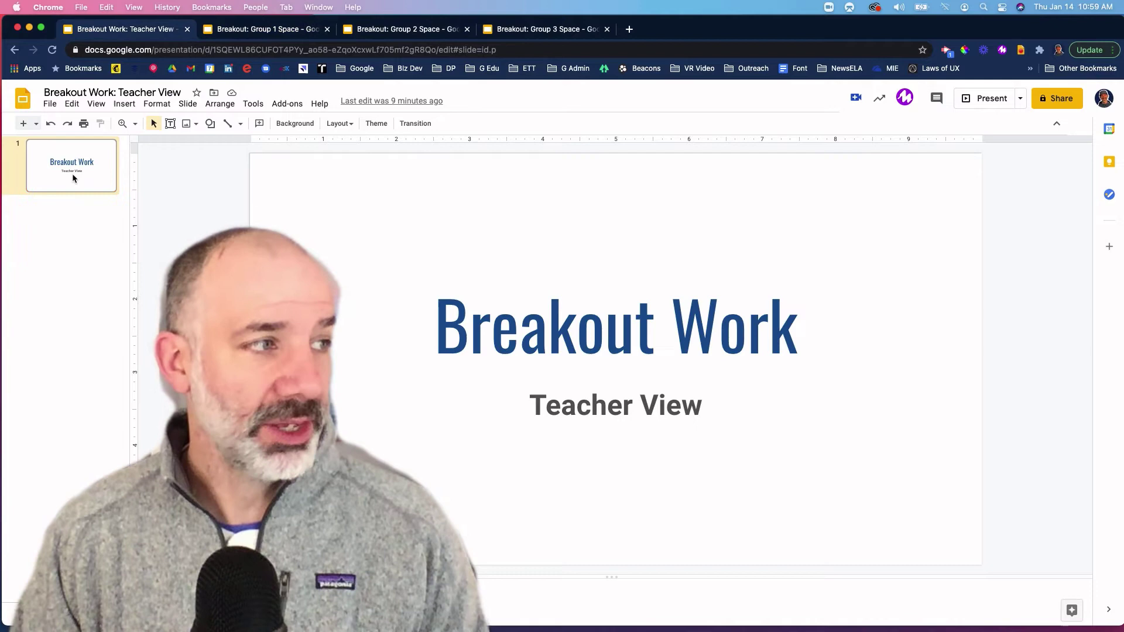
pyautogui.press('super+v')
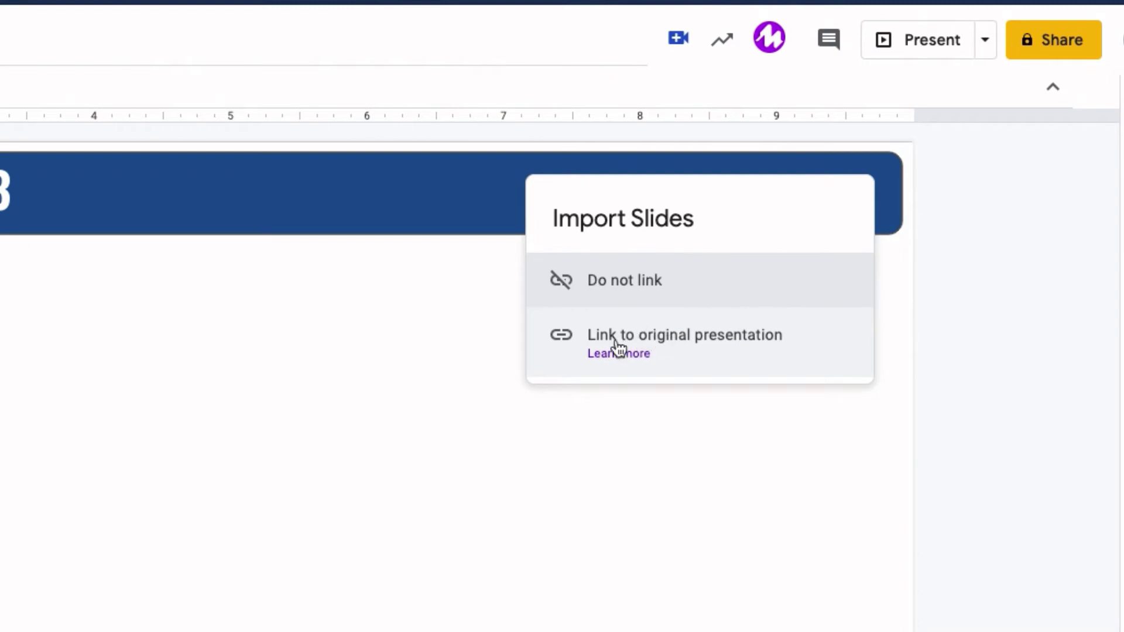
pyautogui.click(630, 340)
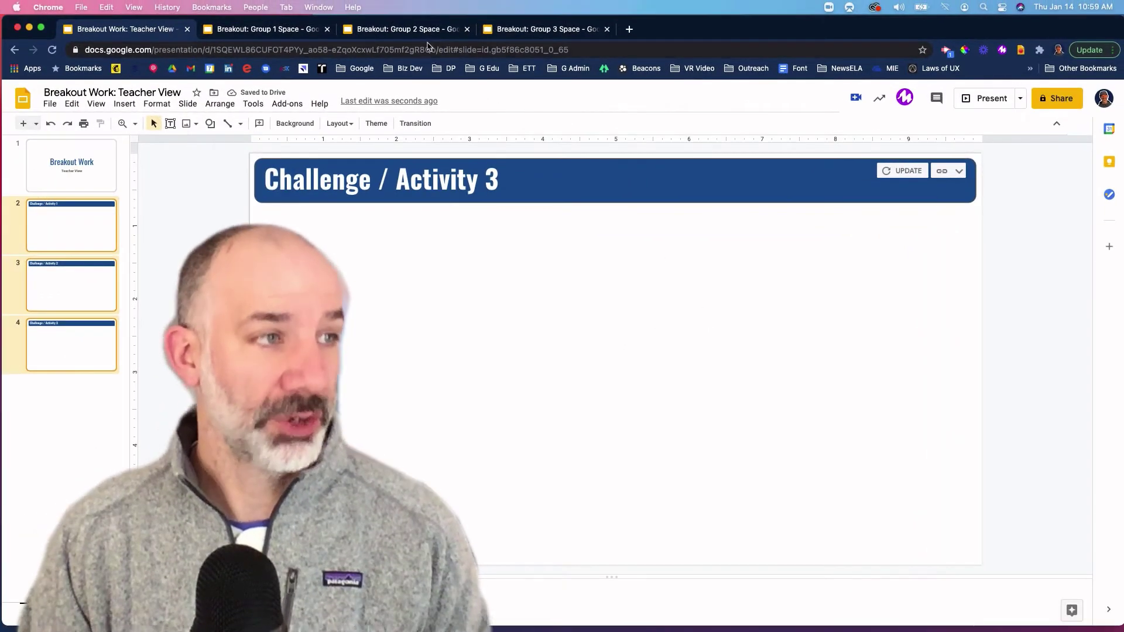
# Step: Paste Group 2's three red challenge slides after slide 4 in Teacher View, keeping them linked
pyautogui.click(404, 25)
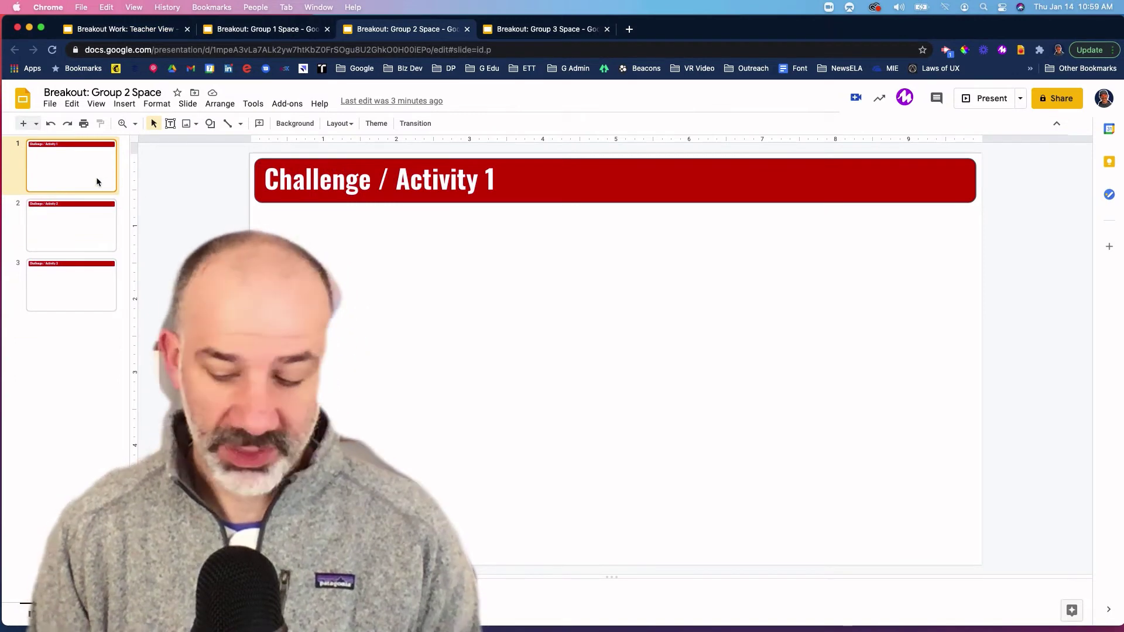
pyautogui.hotkey('shift', 'Down')
pyautogui.hotkey('shift', 'Down')
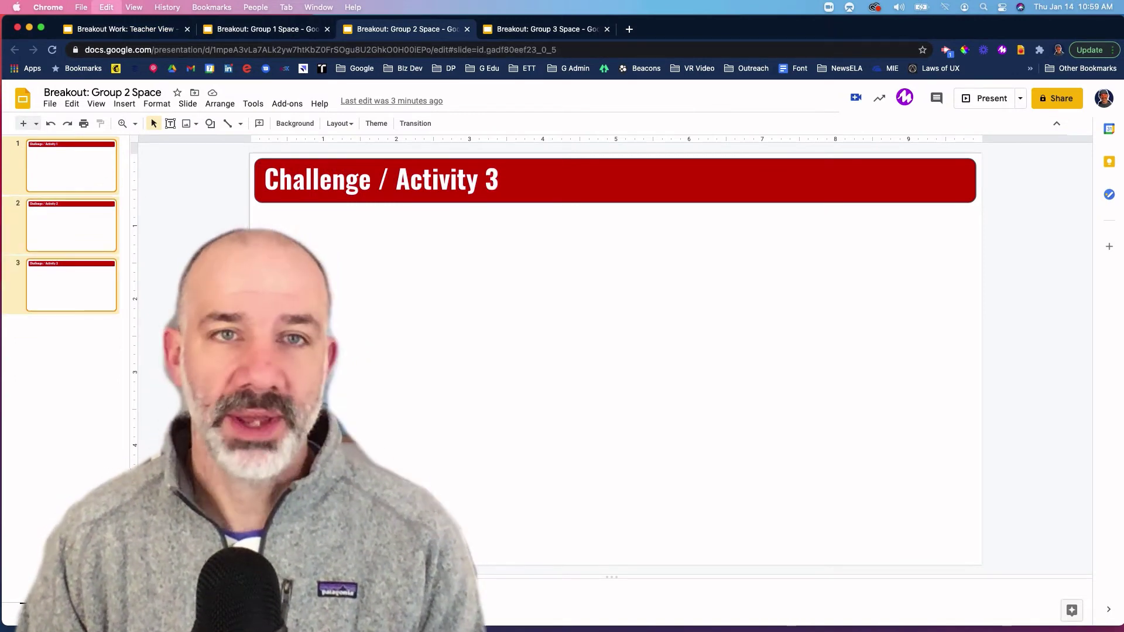
pyautogui.click(140, 30)
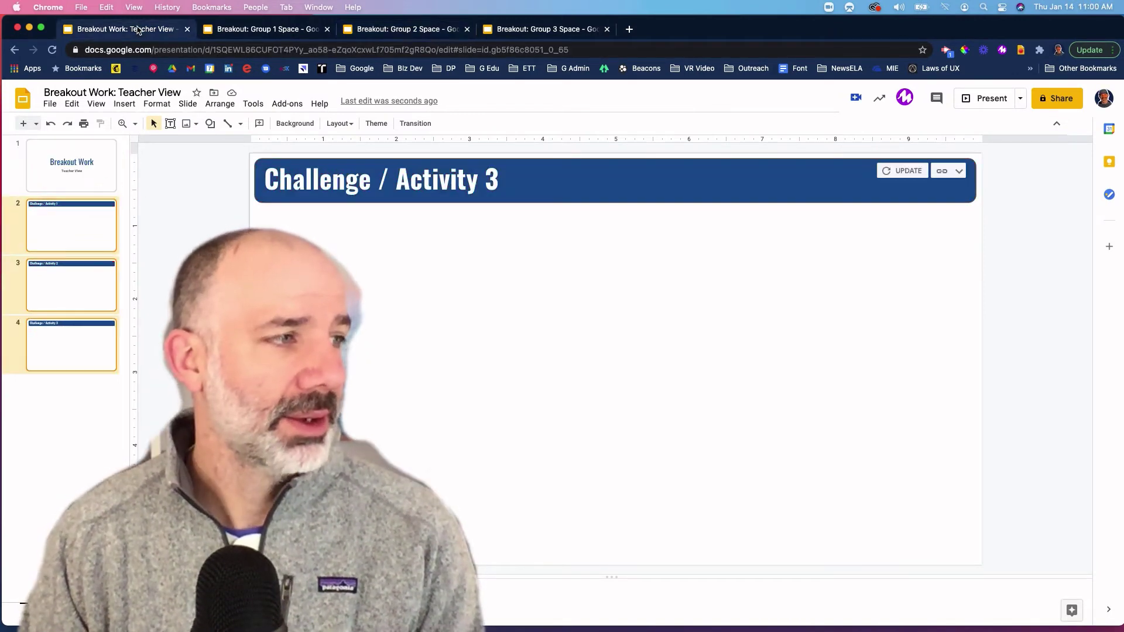
pyautogui.click(84, 327)
pyautogui.press('super+v')
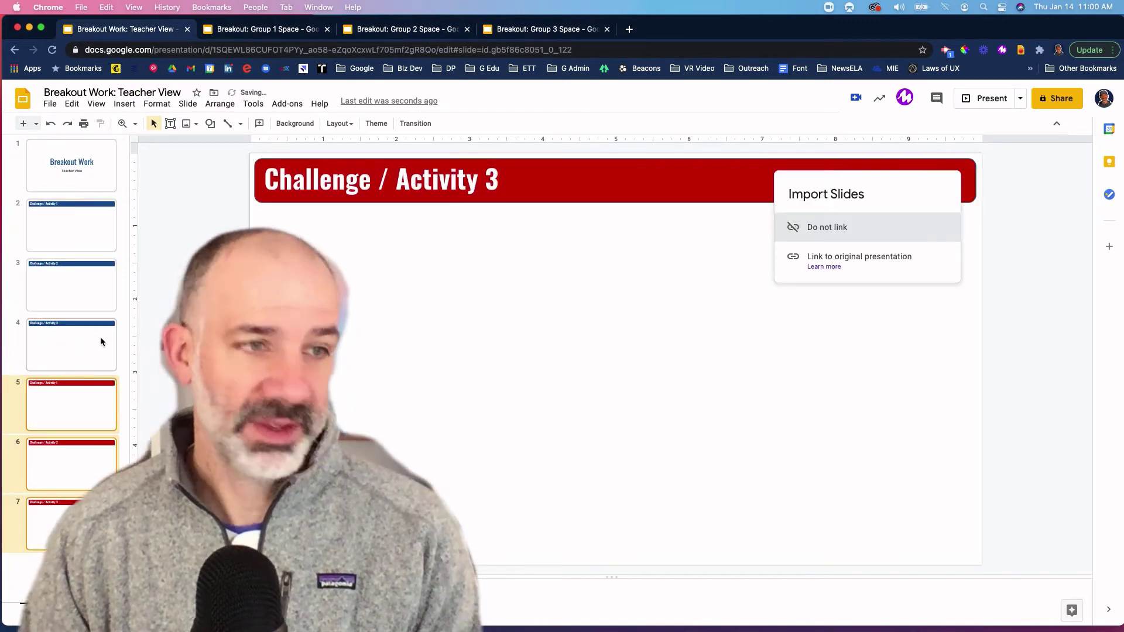
pyautogui.click(851, 261)
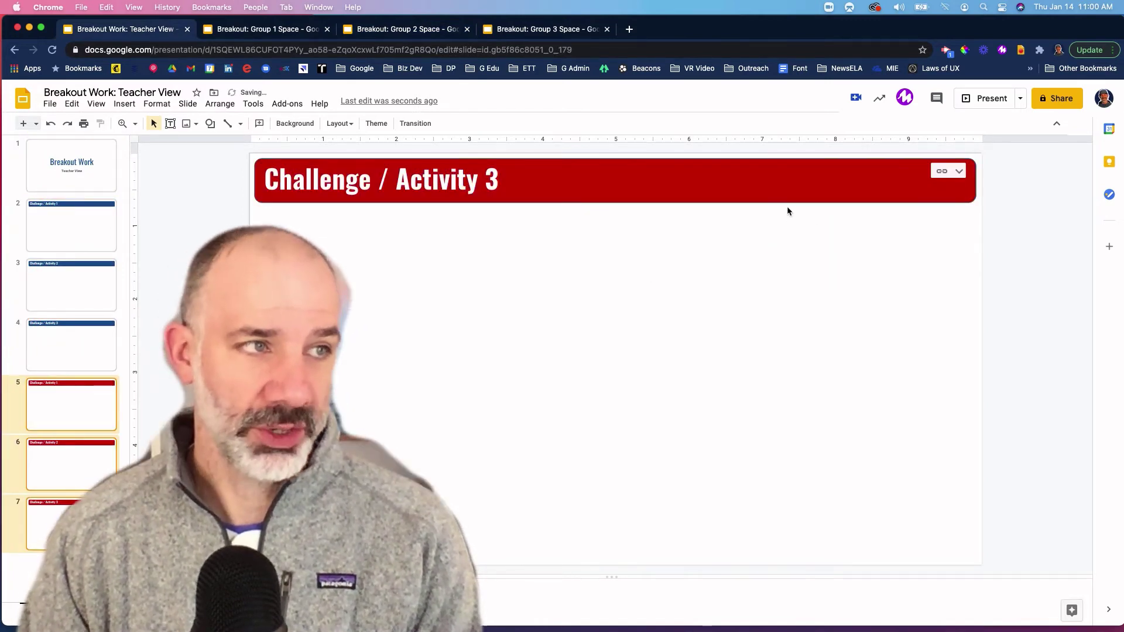
# Step: Copy Group 3's three green challenge slides and paste them, linked, at Teacher View's end
pyautogui.click(545, 29)
pyautogui.click(81, 174)
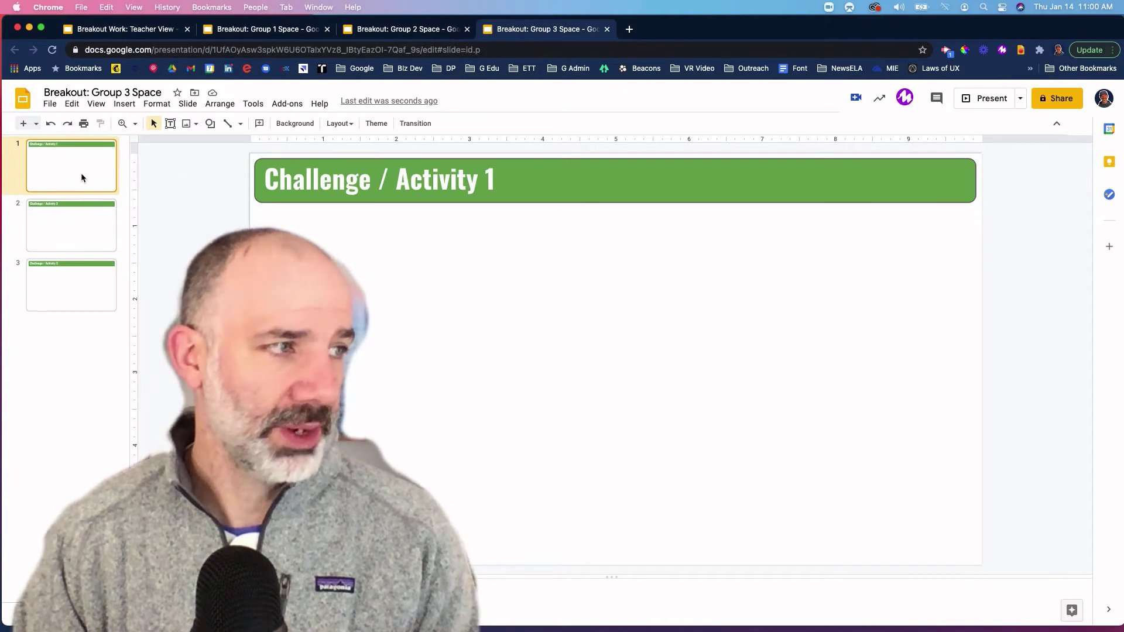
pyautogui.hotkey('shift', 'Down')
pyautogui.hotkey('shift', 'Down')
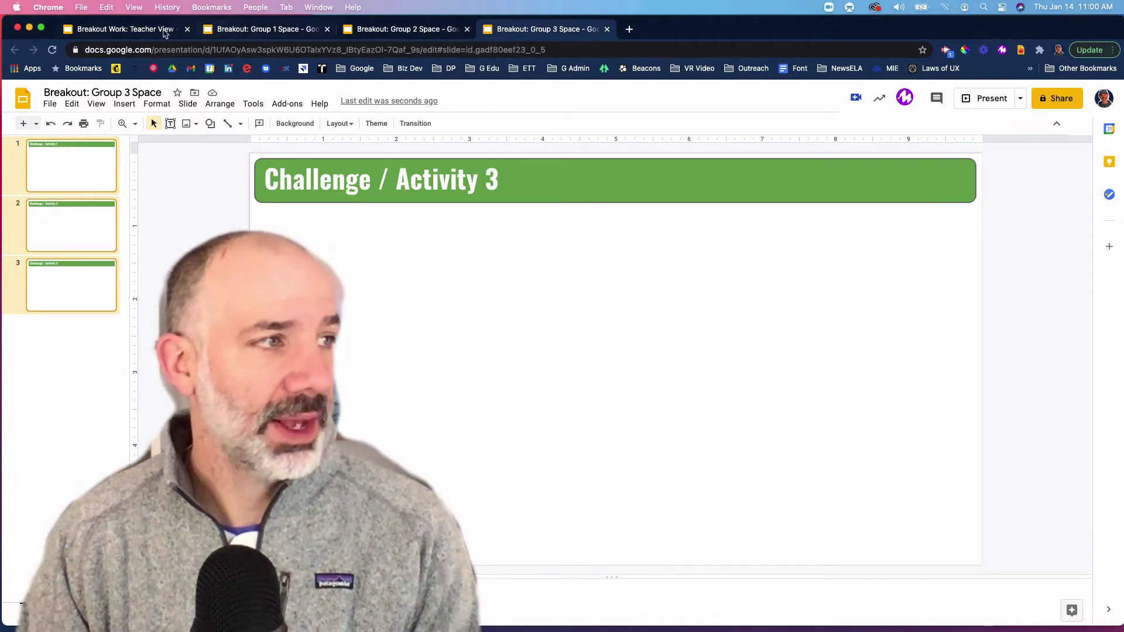
pyautogui.click(126, 29)
pyautogui.press('super+v')
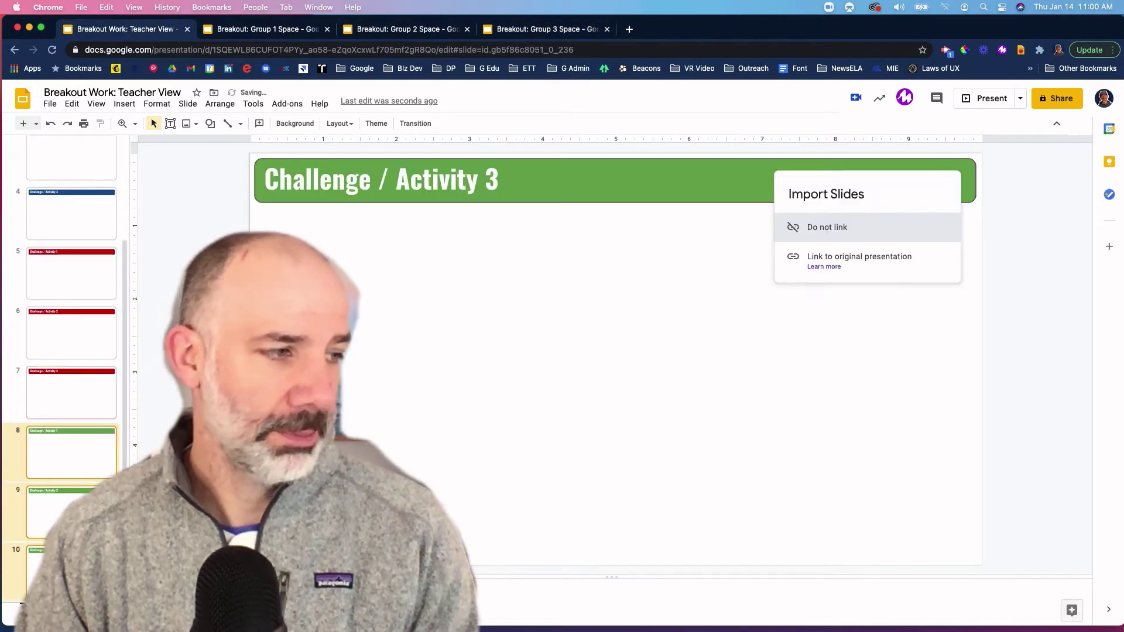
pyautogui.click(831, 257)
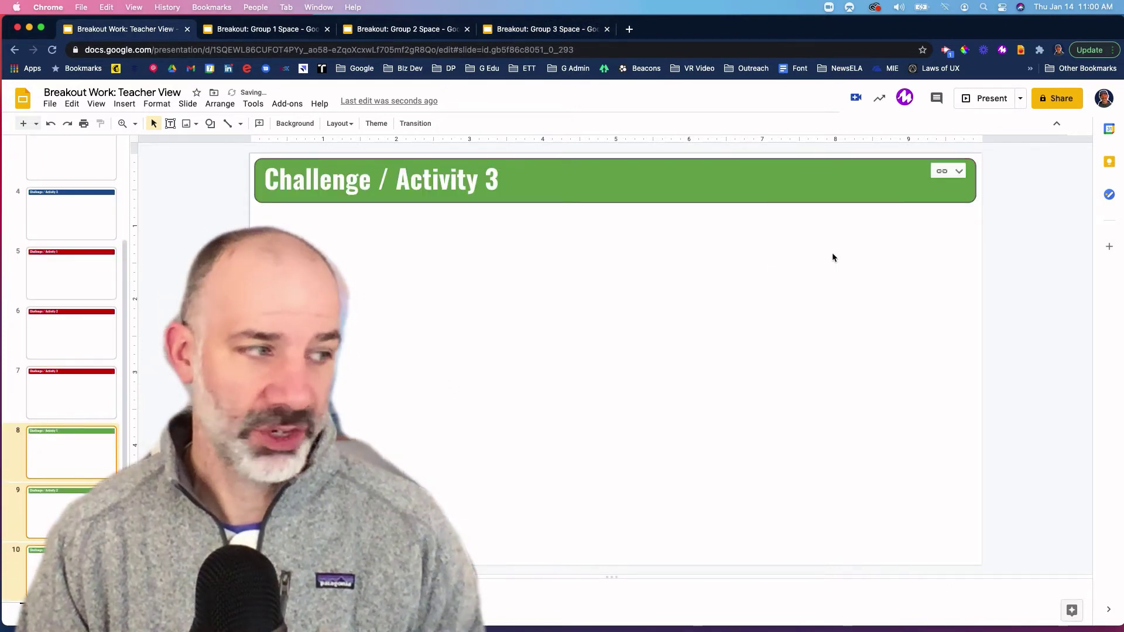
pyautogui.scroll(5, 77, 351)
# Step: Review the blue, red and green Activity 1 slides, then check the Group 1 and Group 2 decks
pyautogui.click(78, 237)
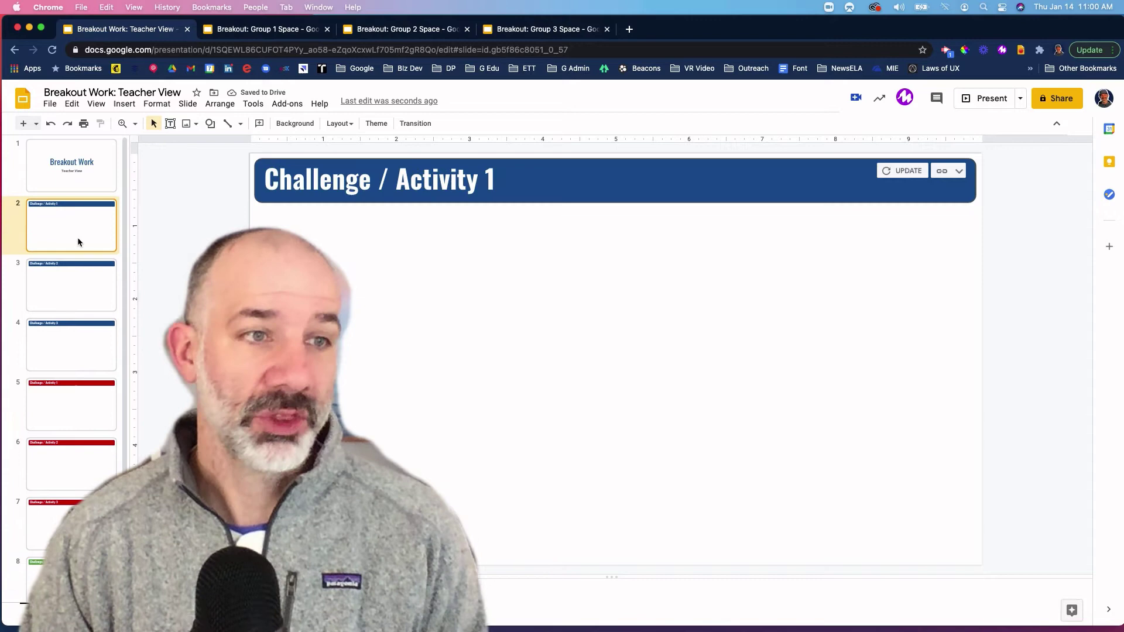
pyautogui.scroll(-2, 78, 237)
pyautogui.click(85, 331)
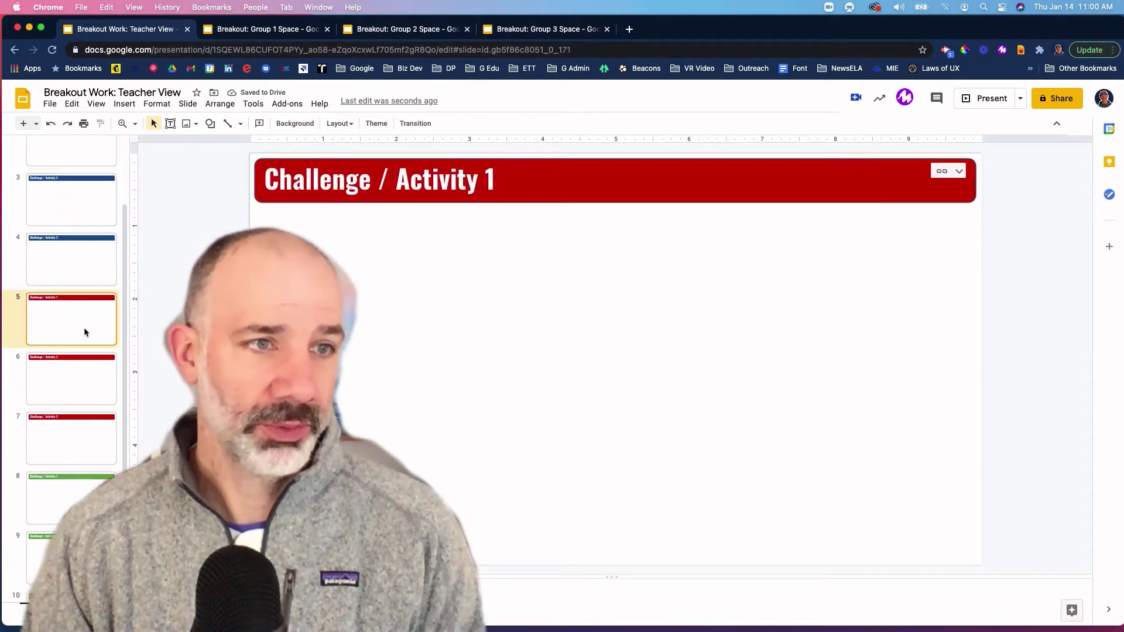
pyautogui.scroll(-1, 84, 328)
pyautogui.click(76, 453)
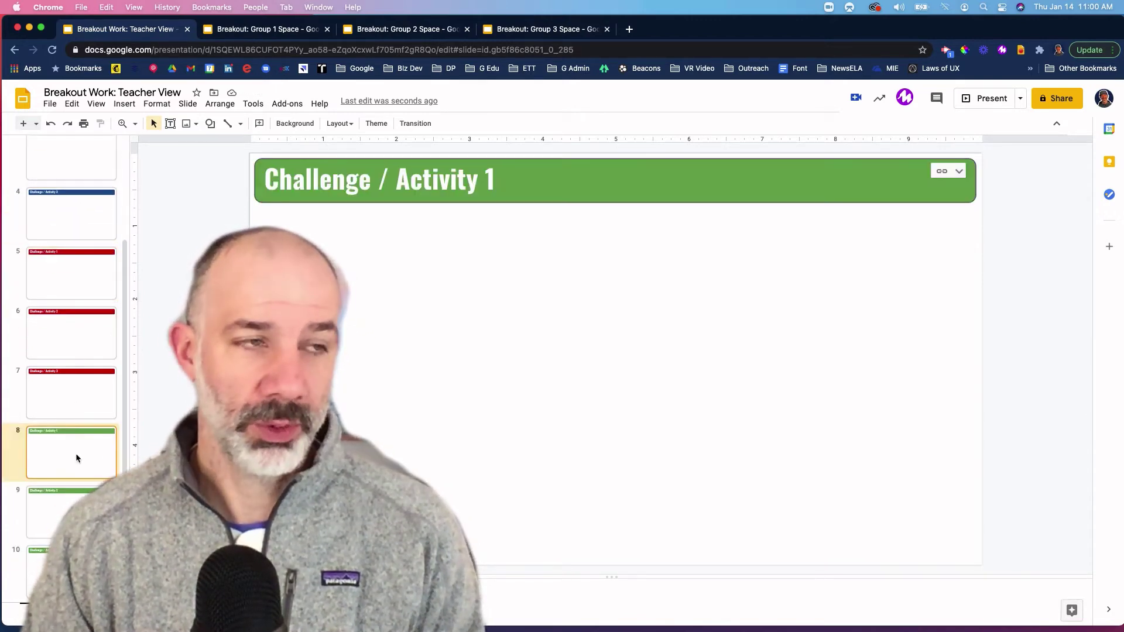
pyautogui.click(260, 29)
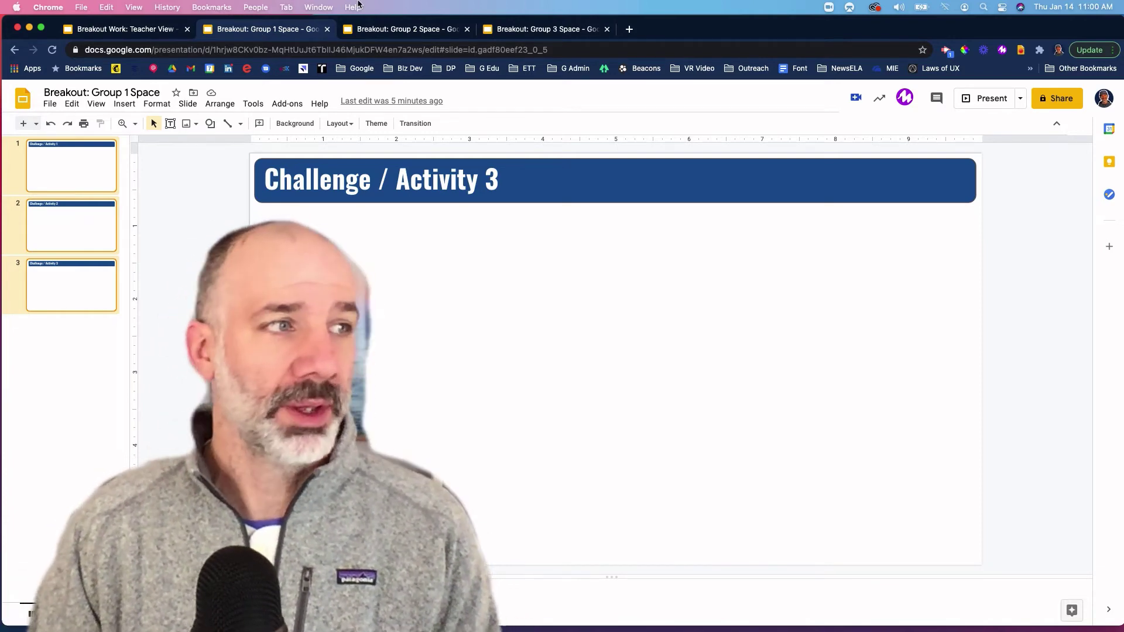
pyautogui.click(369, 32)
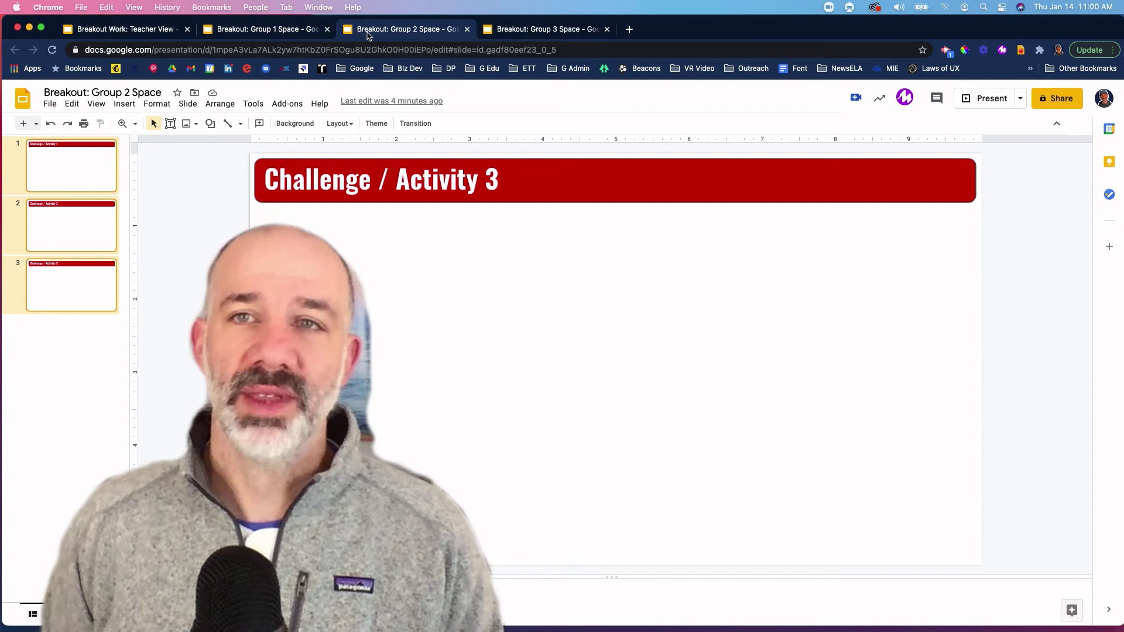
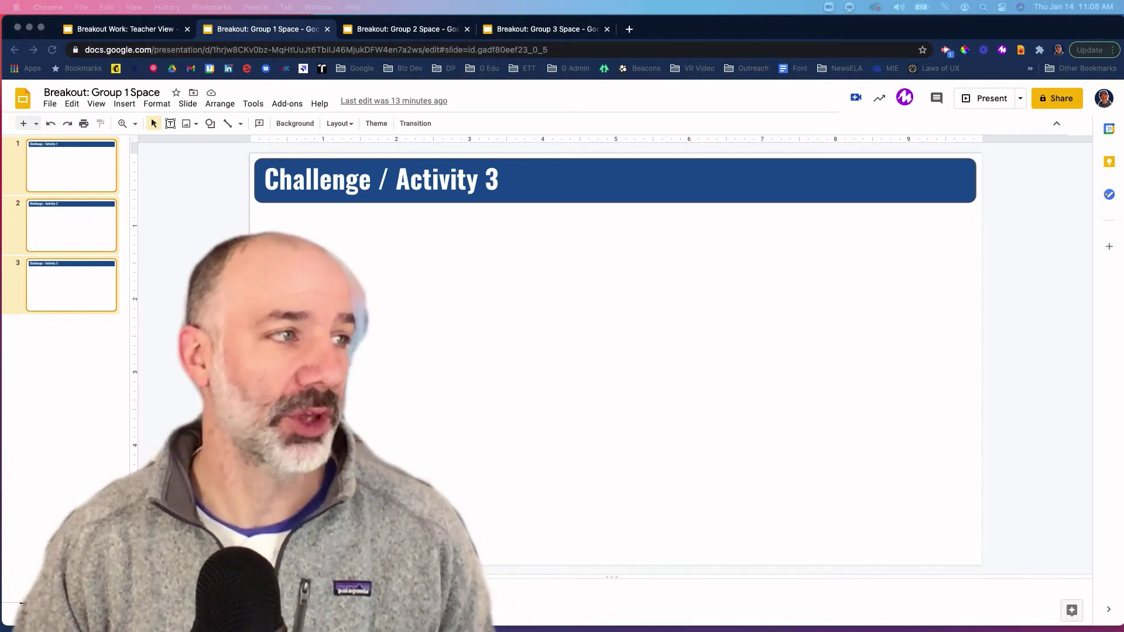
# Step: Insert a Sistine Chapel image from an Explore image search onto the Activity 1 slide
pyautogui.click(75, 170)
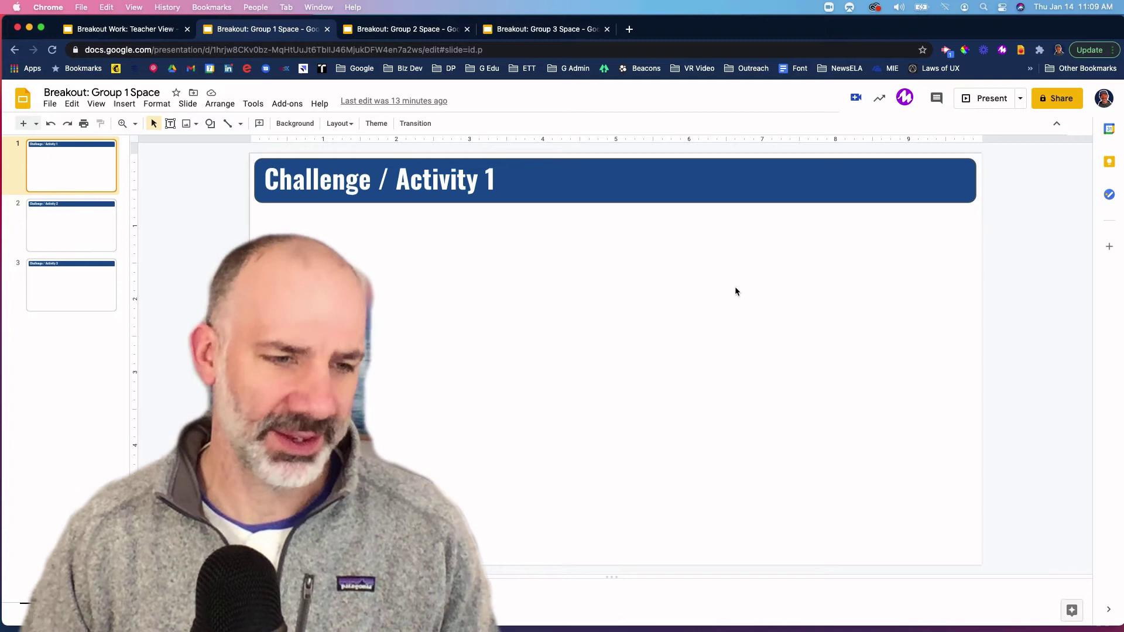
pyautogui.click(1071, 610)
pyautogui.click(982, 157)
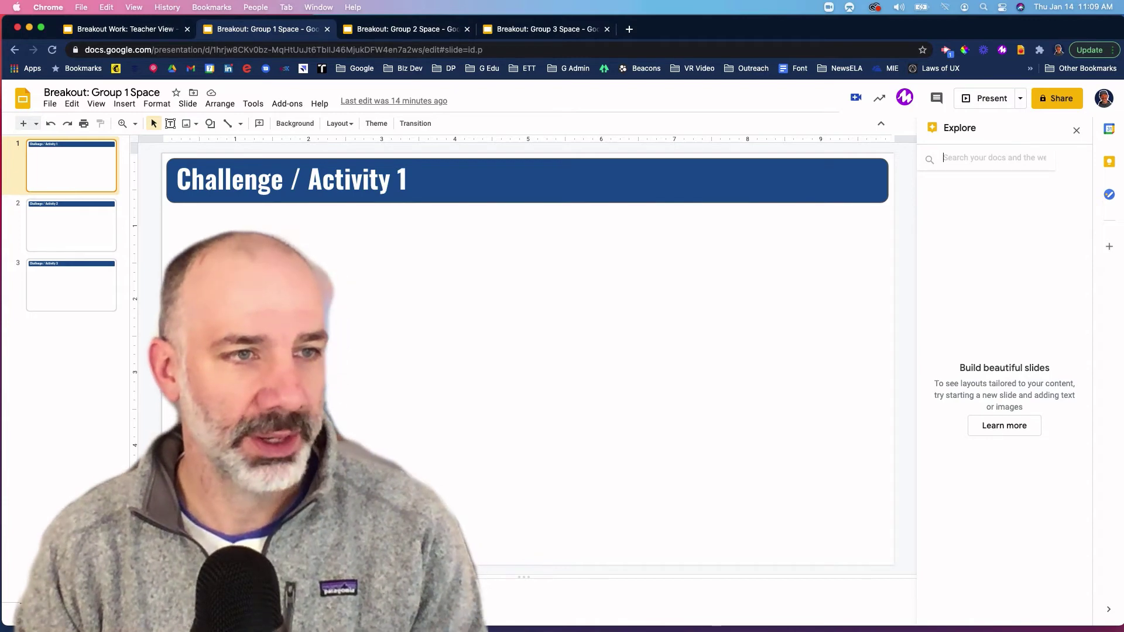
pyautogui.write('sistine chapel')
pyautogui.press('Return')
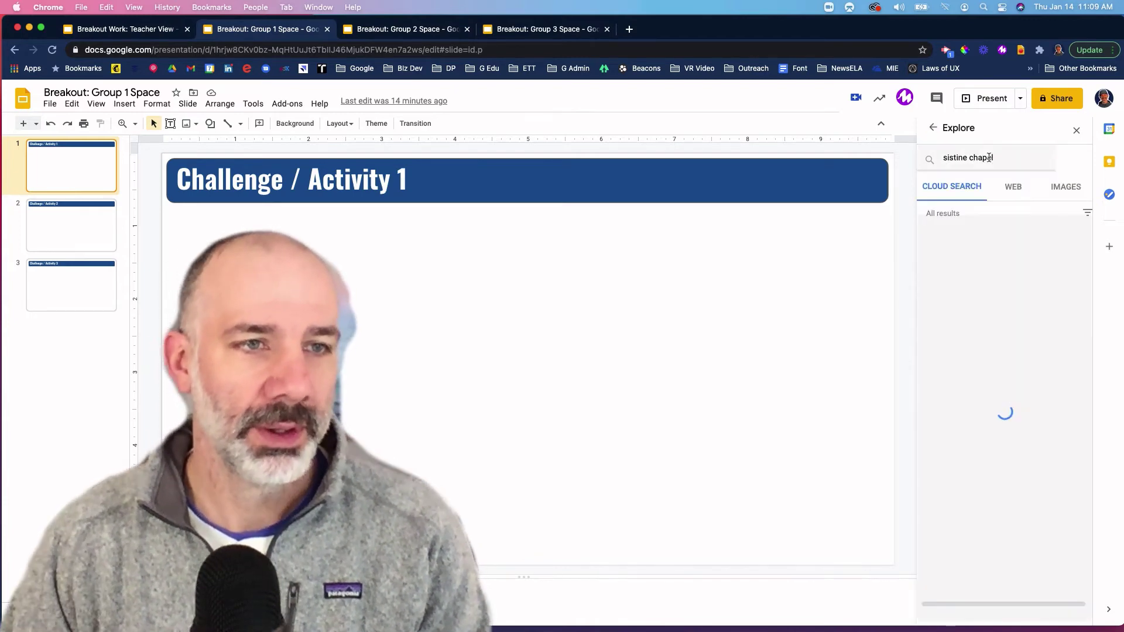
pyautogui.click(1065, 187)
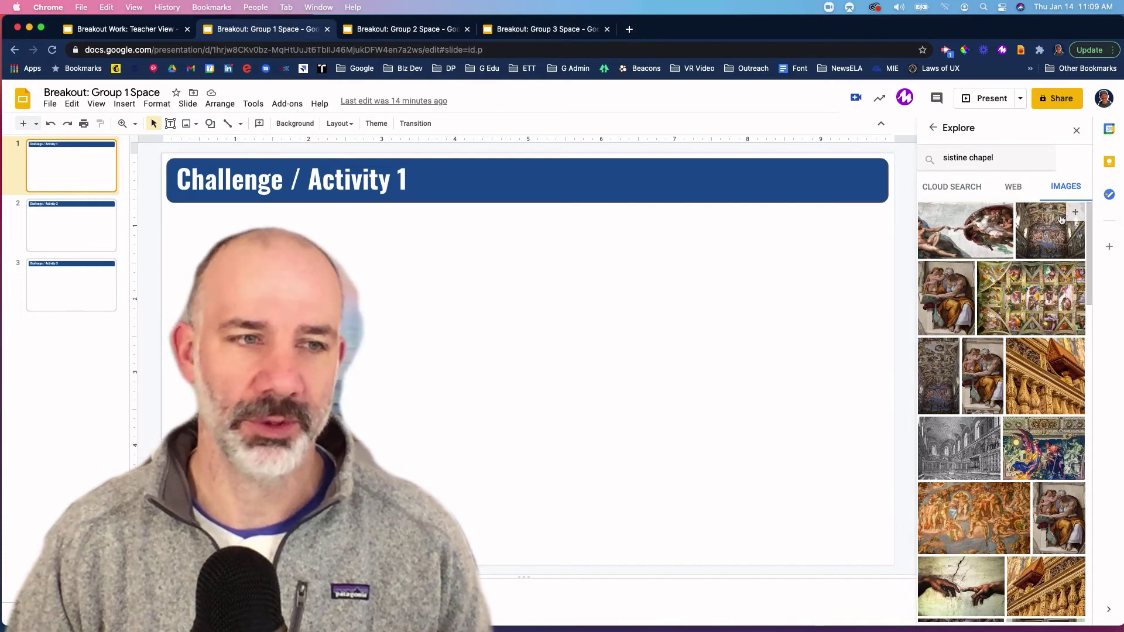
pyautogui.moveTo(937, 376)
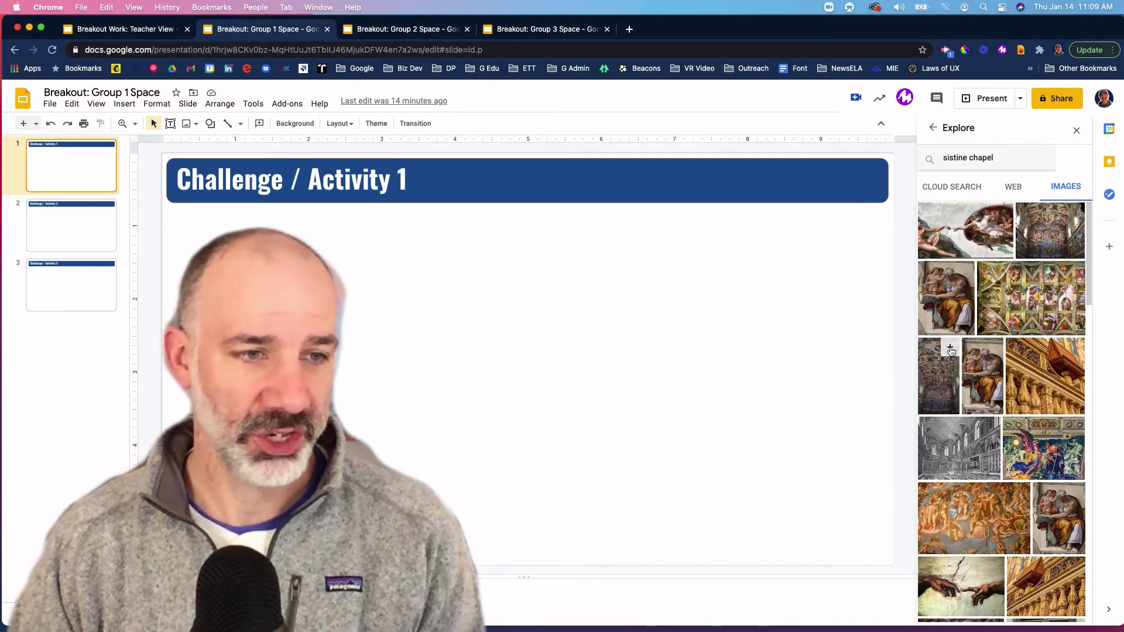
pyautogui.click(951, 350)
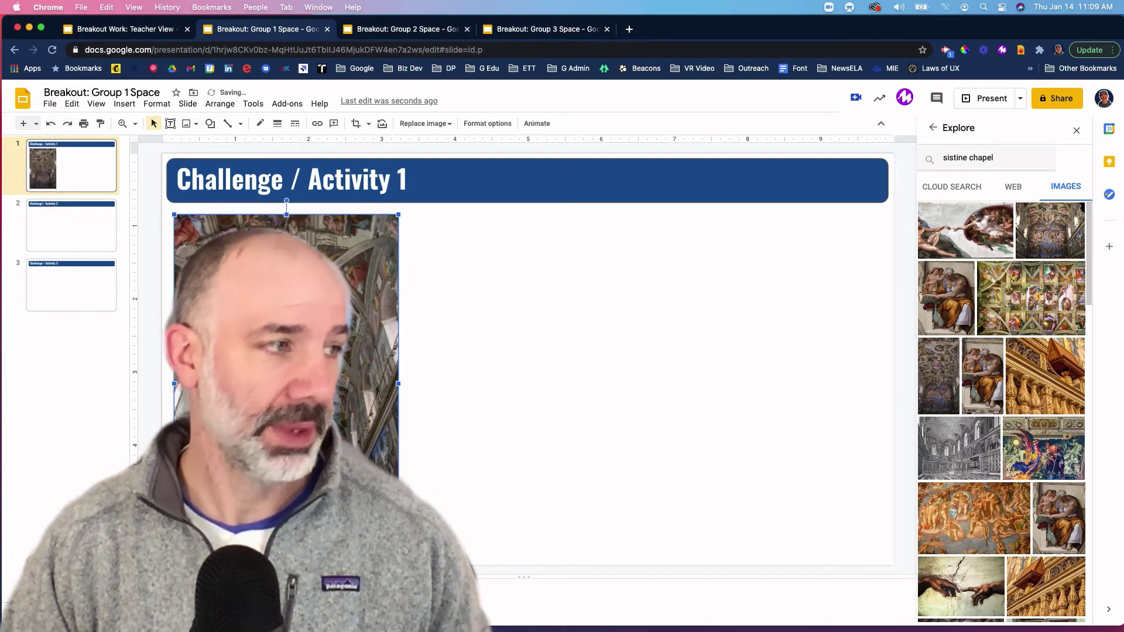
# Step: Put a Last Supper painting from Explore on the Activity 2 slide, then close Explore
pyautogui.click(75, 224)
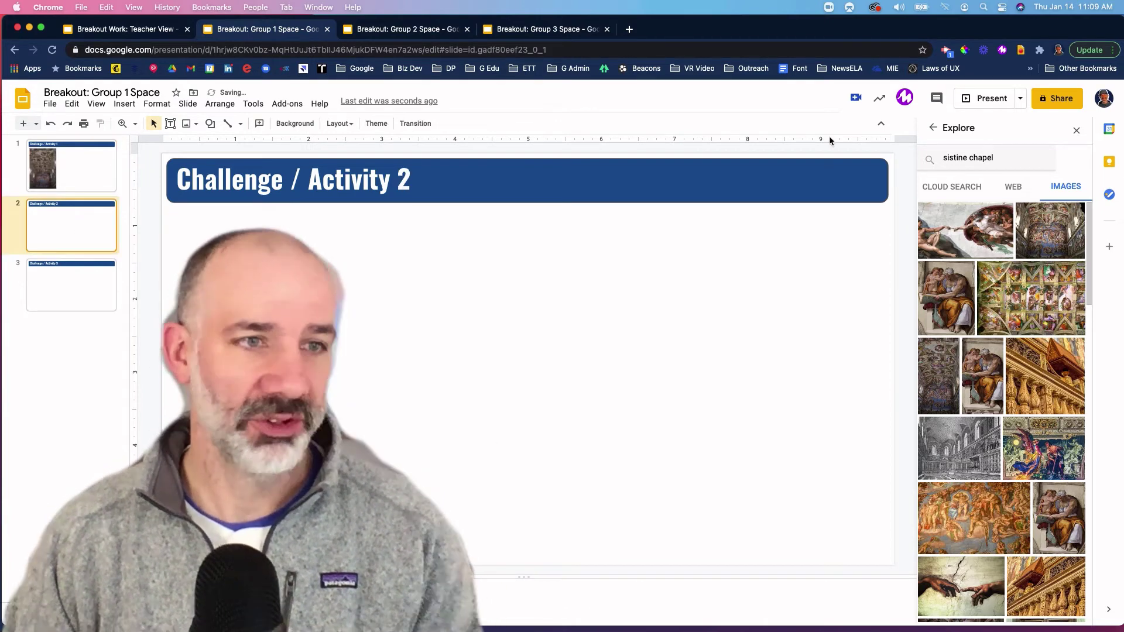
pyautogui.write('last s')
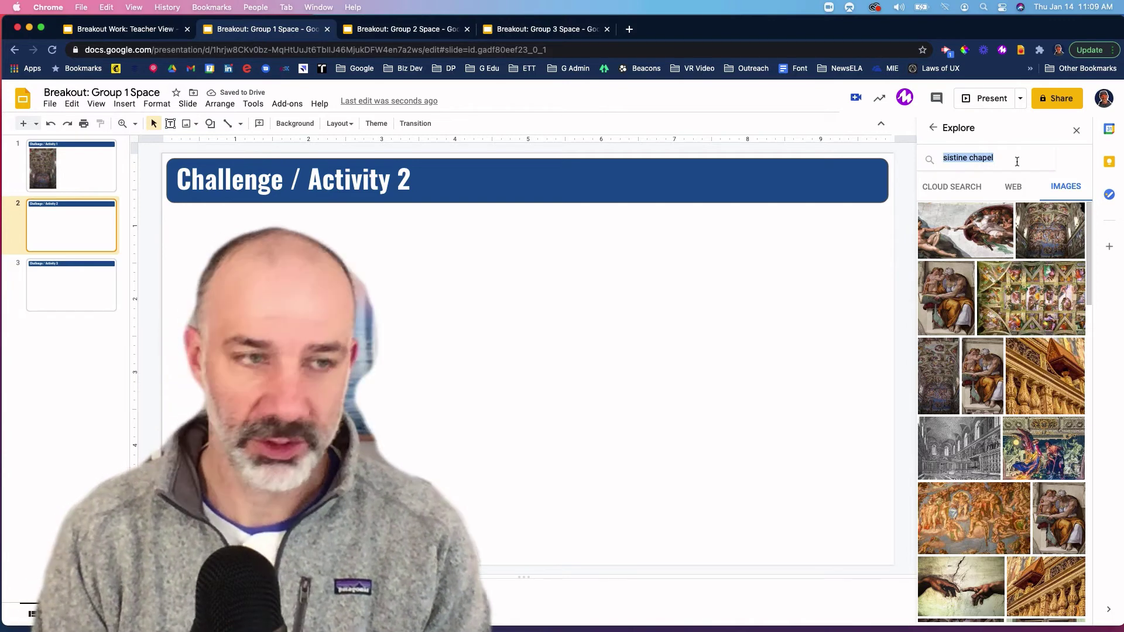
pyautogui.write('upper')
pyautogui.press('Return')
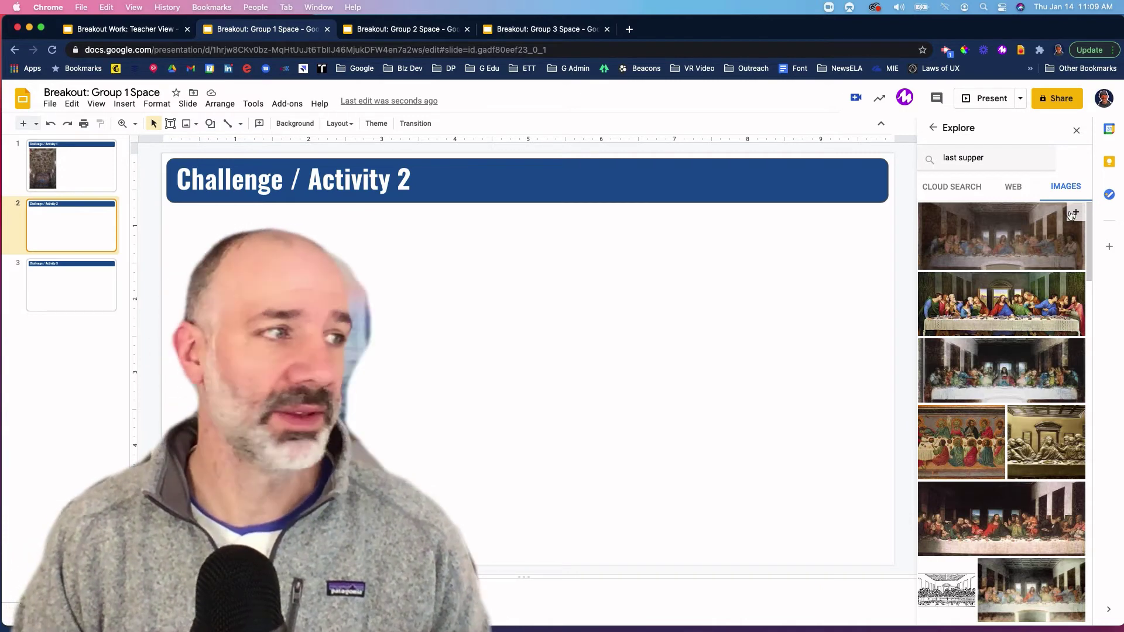
pyautogui.click(1074, 213)
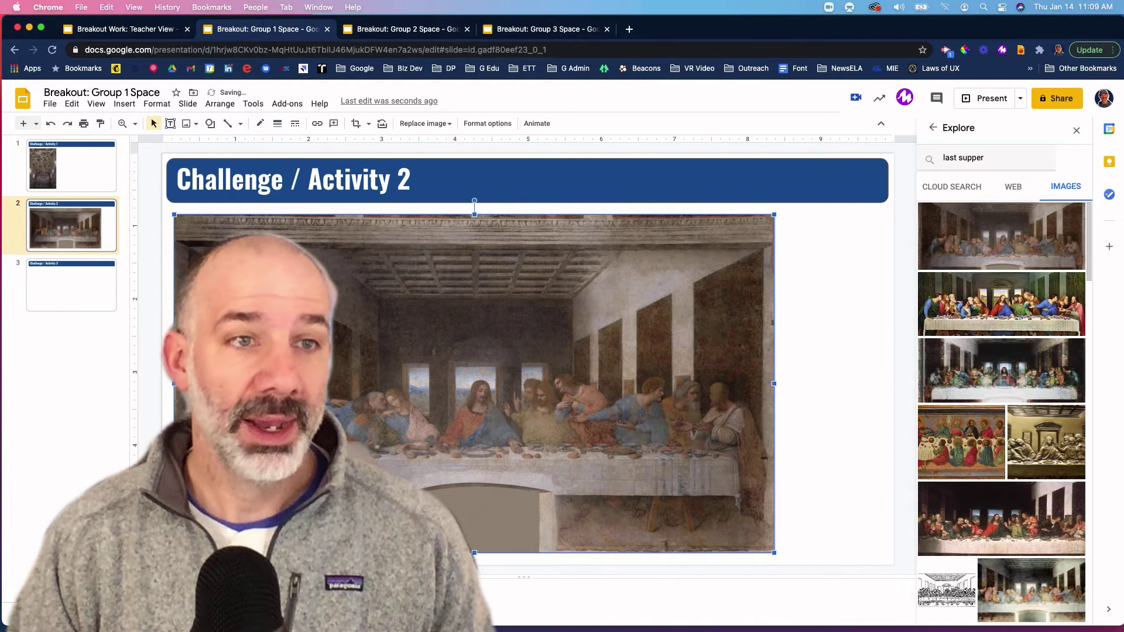
pyautogui.click(1073, 132)
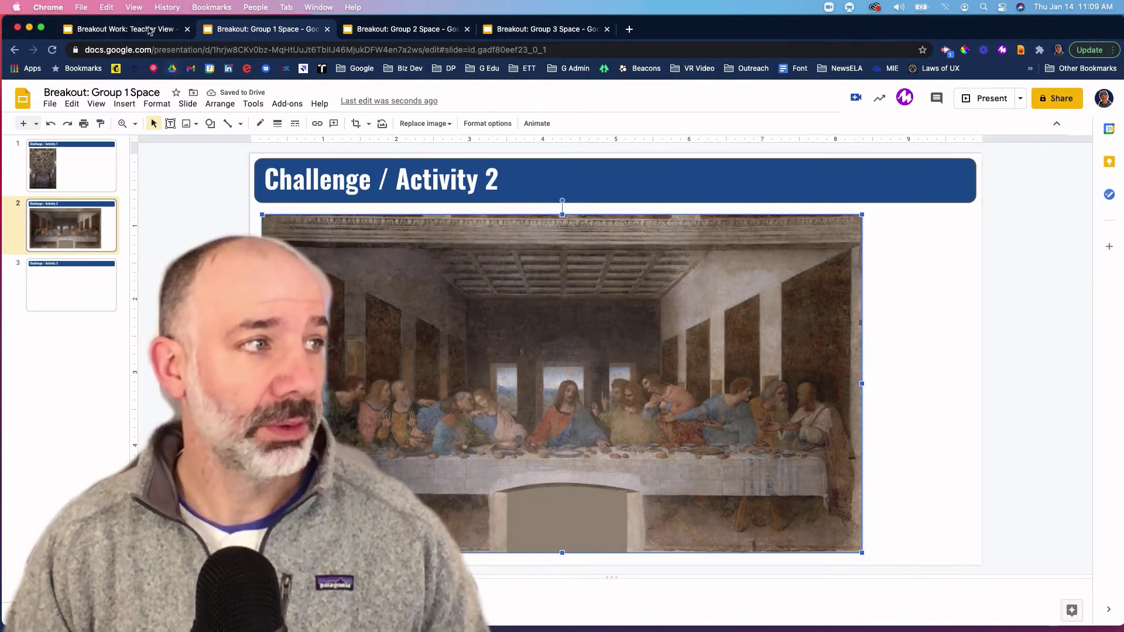
# Step: In Teacher View, select the linked Activity 1 slide and show its Linked objects list
pyautogui.click(131, 30)
pyautogui.scroll(4, 92, 234)
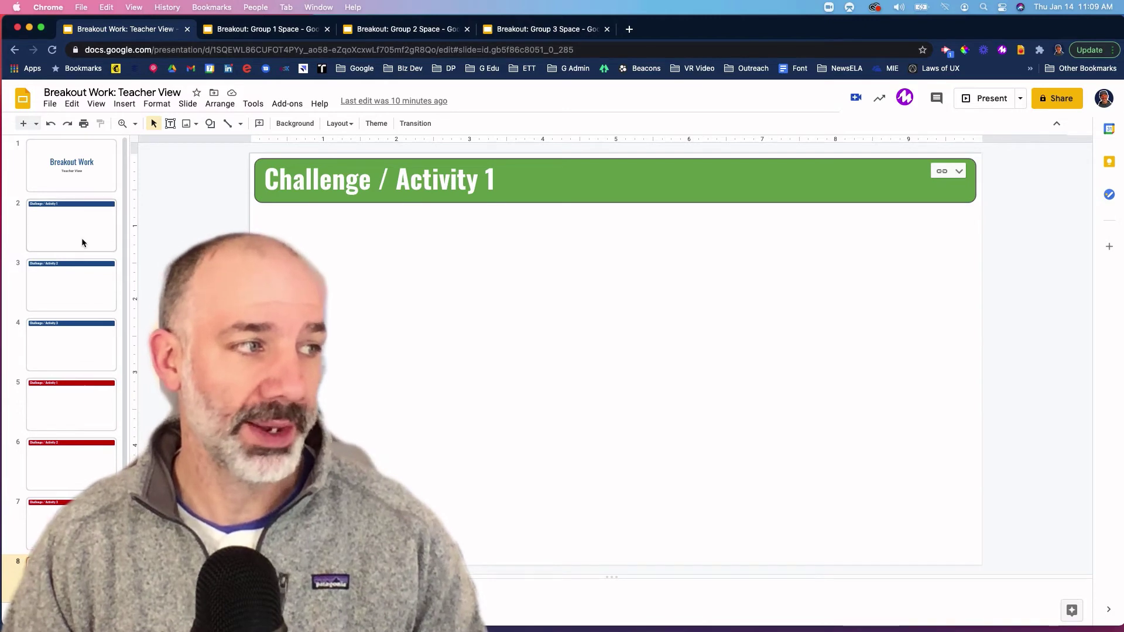
pyautogui.click(82, 238)
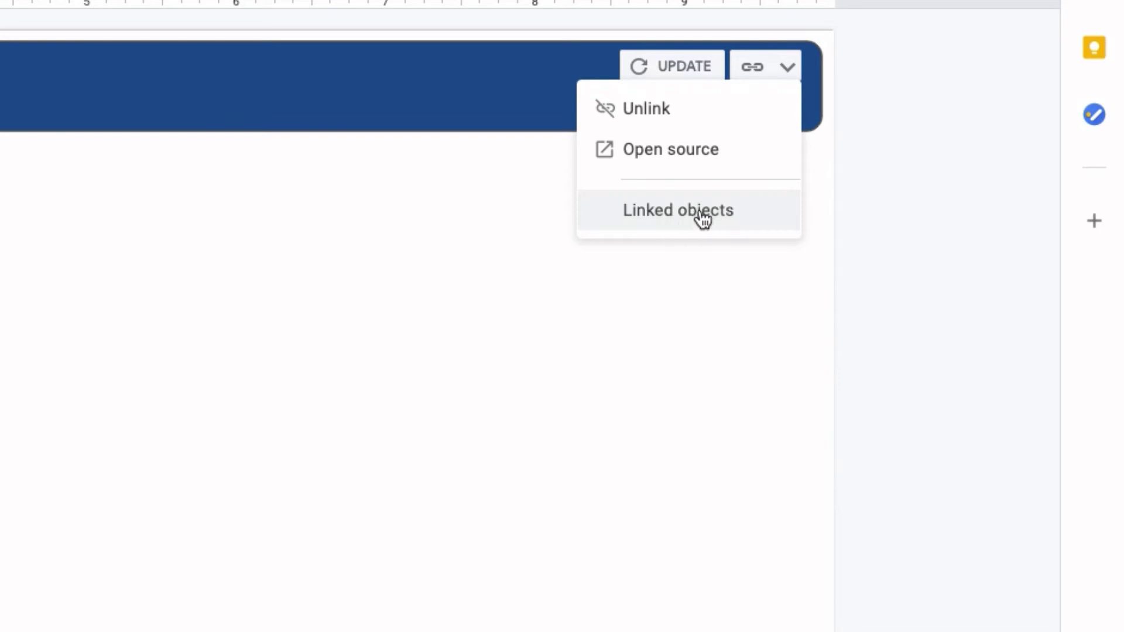
pyautogui.click(690, 216)
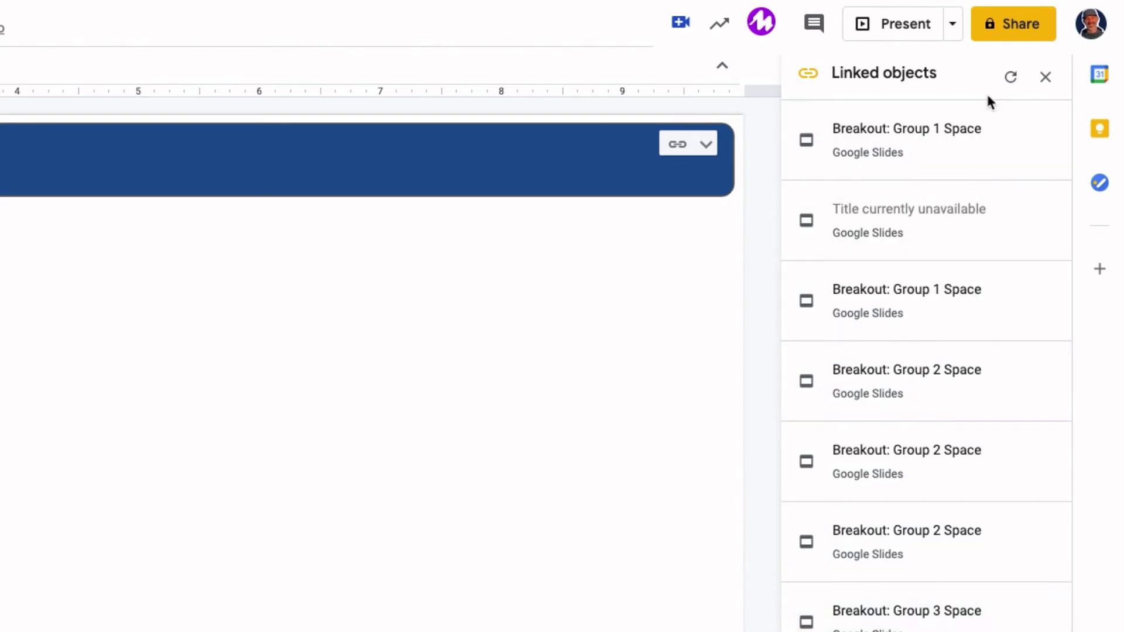
# Step: Refresh the linked slides, apply Update all, and refresh the list again
pyautogui.click(1011, 77)
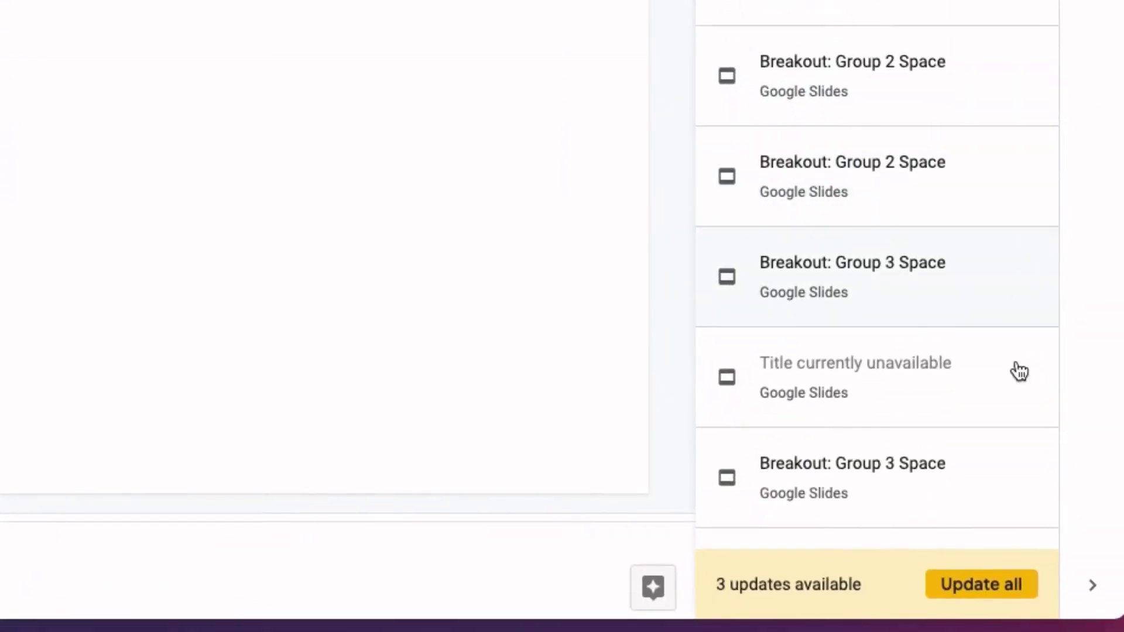
pyautogui.click(981, 585)
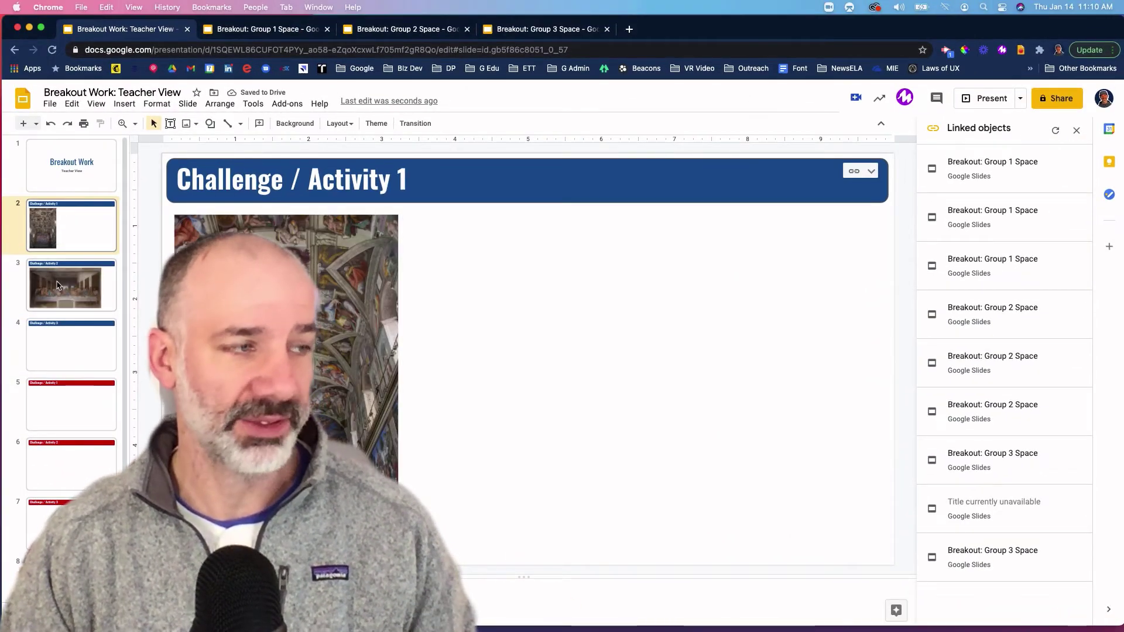
pyautogui.click(1057, 131)
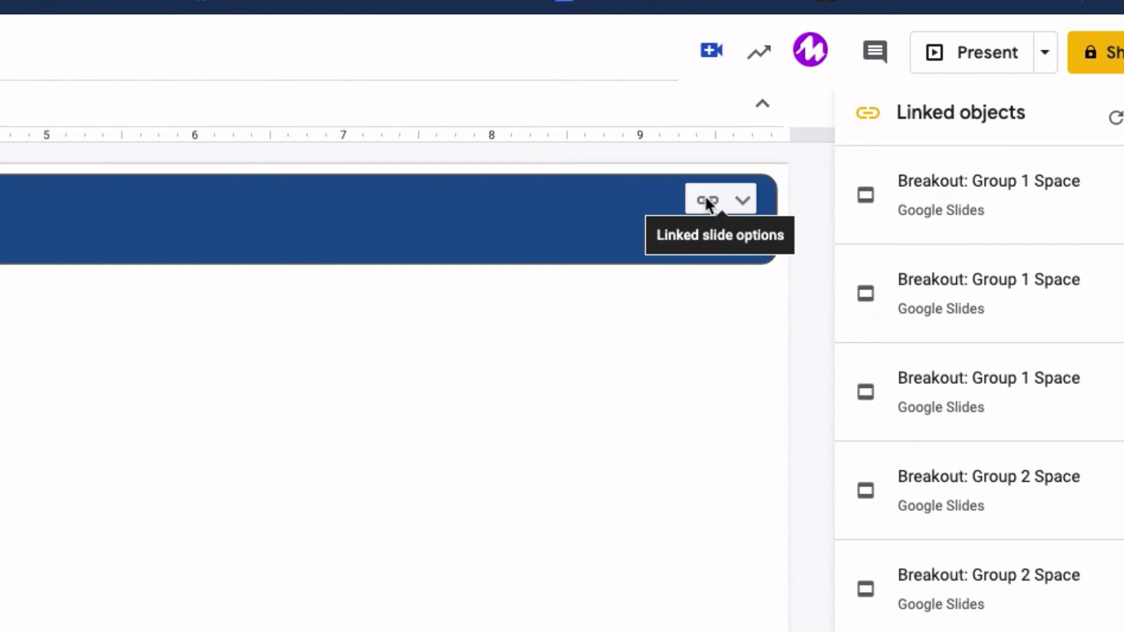
pyautogui.click(707, 202)
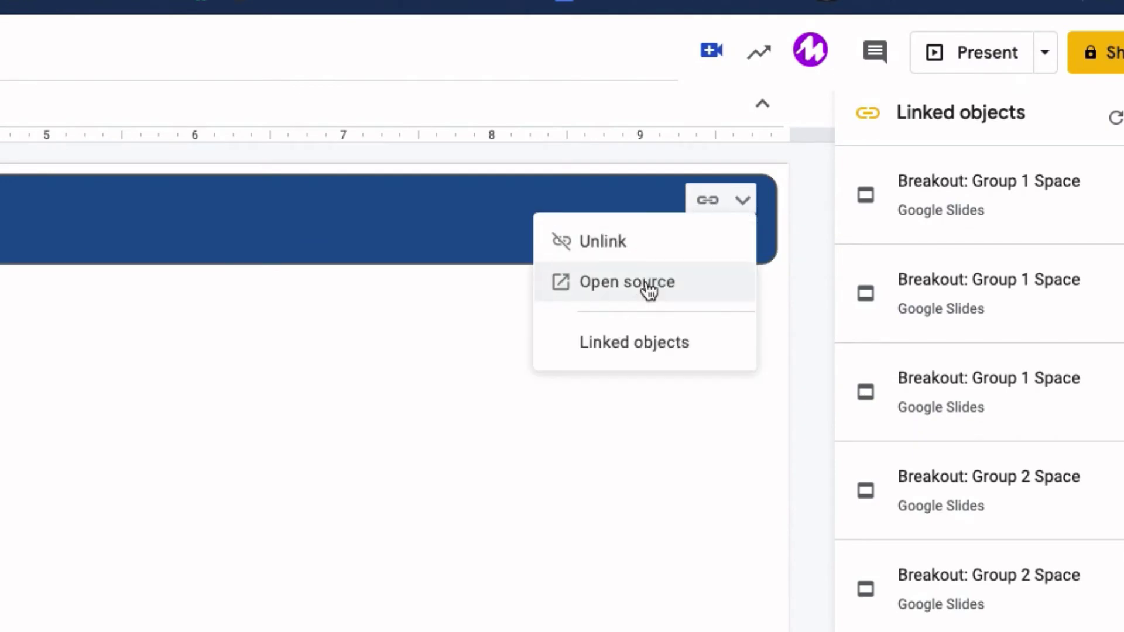
pyautogui.click(627, 282)
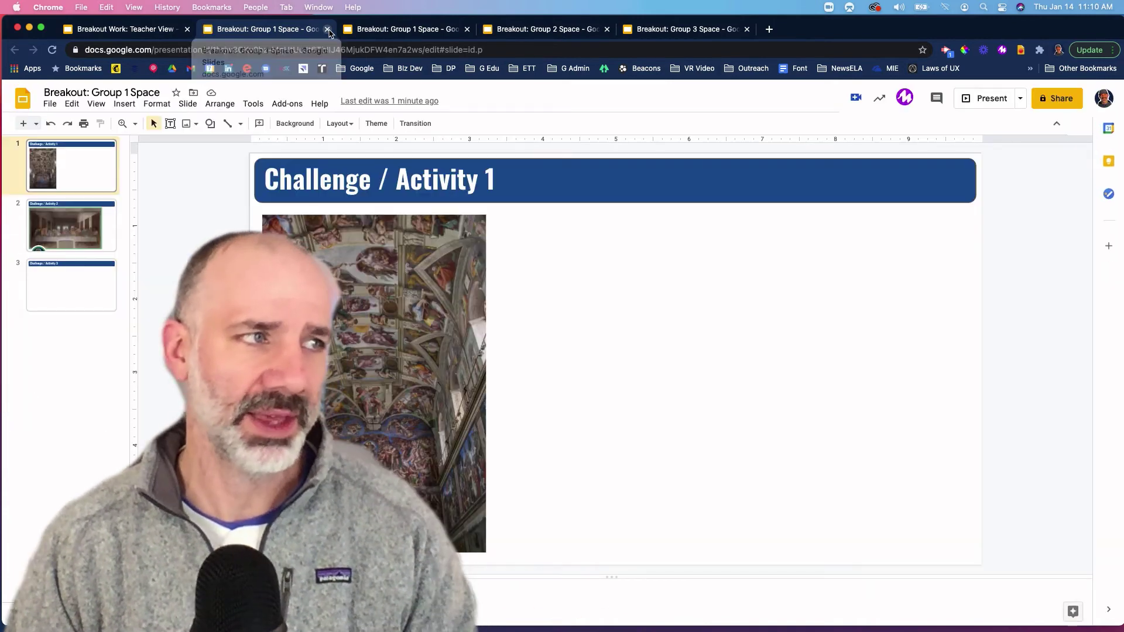
pyautogui.click(327, 30)
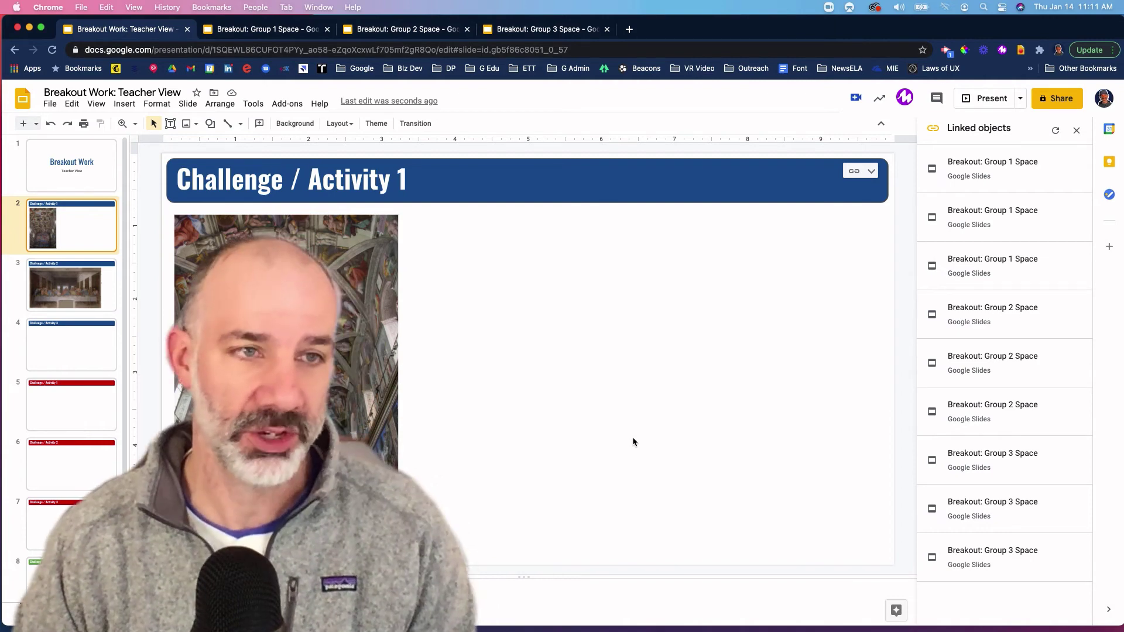
# Step: Close the Linked objects panel and return to the Group 1 Space deck
pyautogui.click(1076, 131)
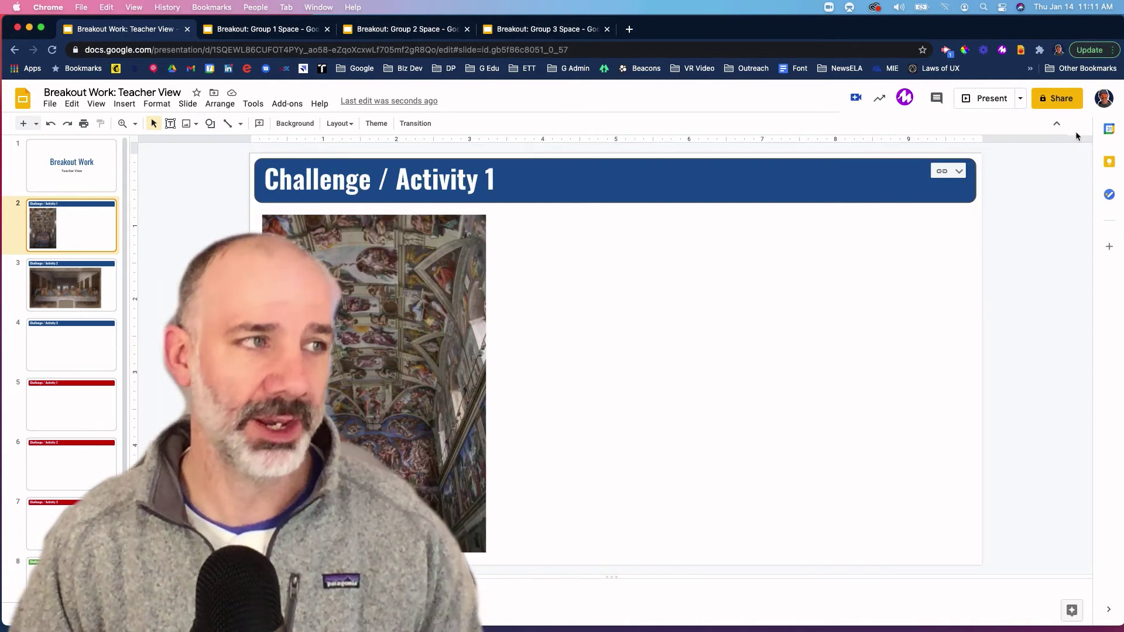
pyautogui.click(268, 29)
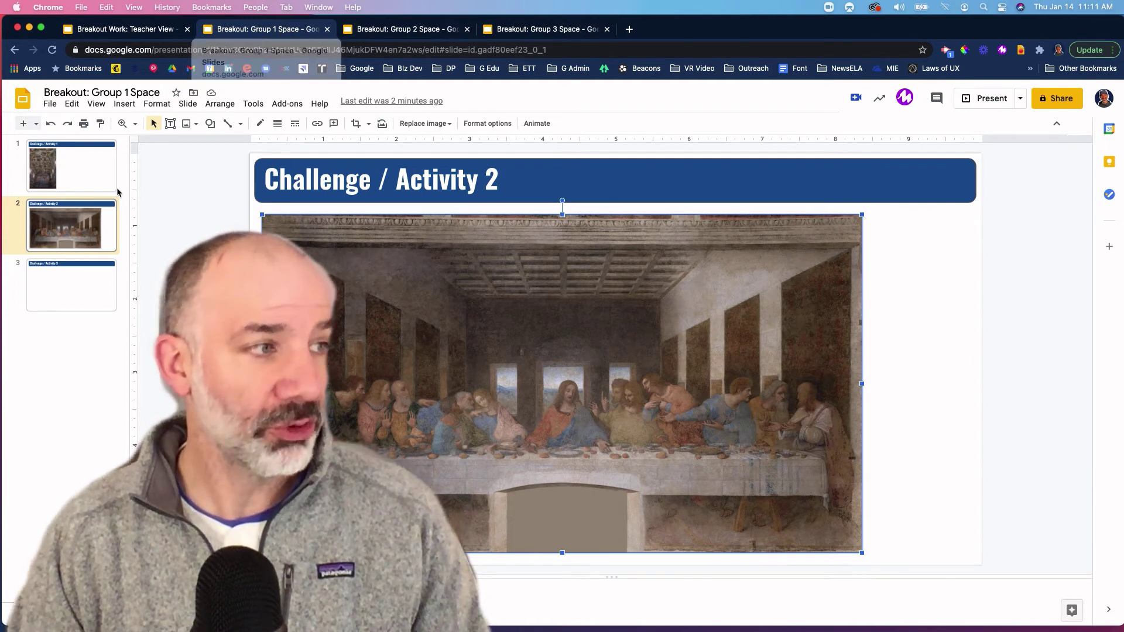
# Step: Duplicate Group 1's Activity 3 slide and retitle the copy Activity 4
pyautogui.click(78, 296)
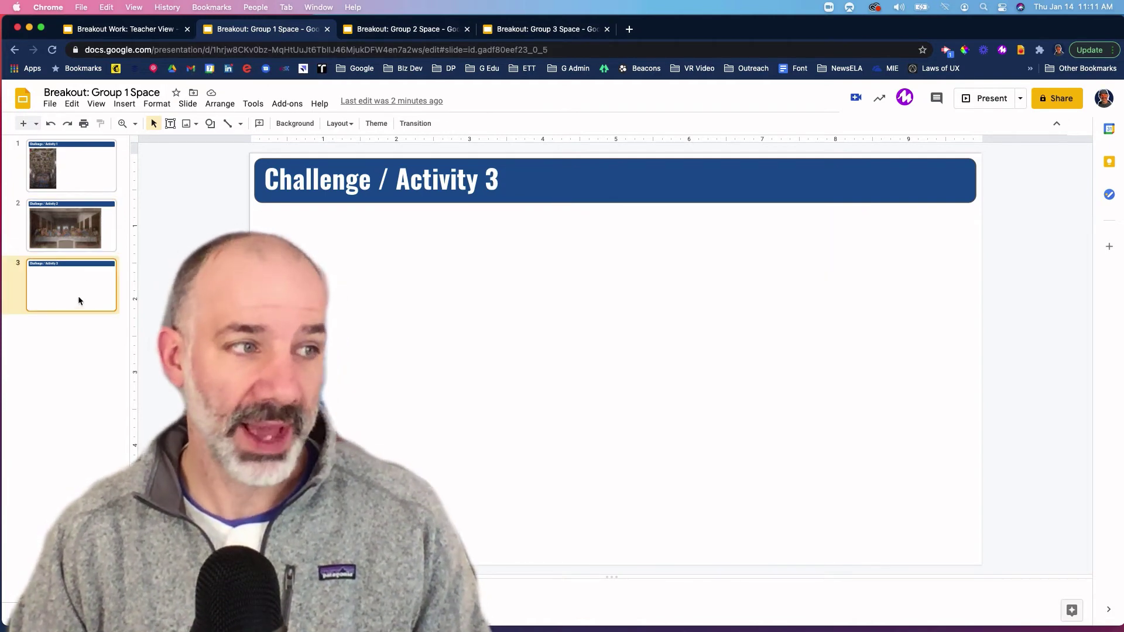
pyautogui.press('super+d')
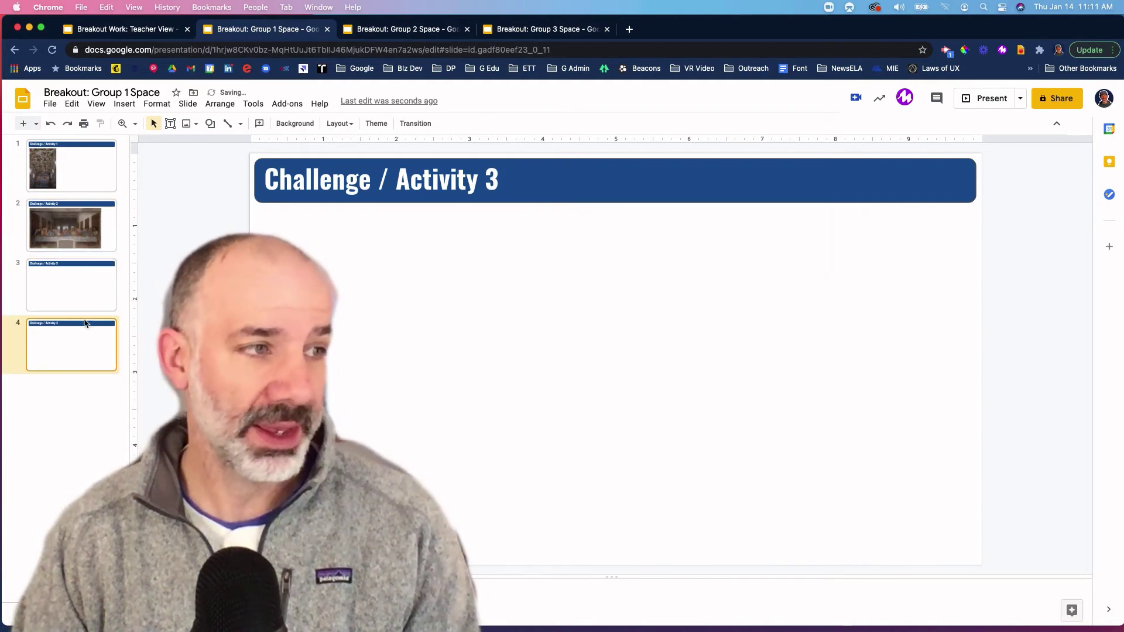
pyautogui.click(486, 179)
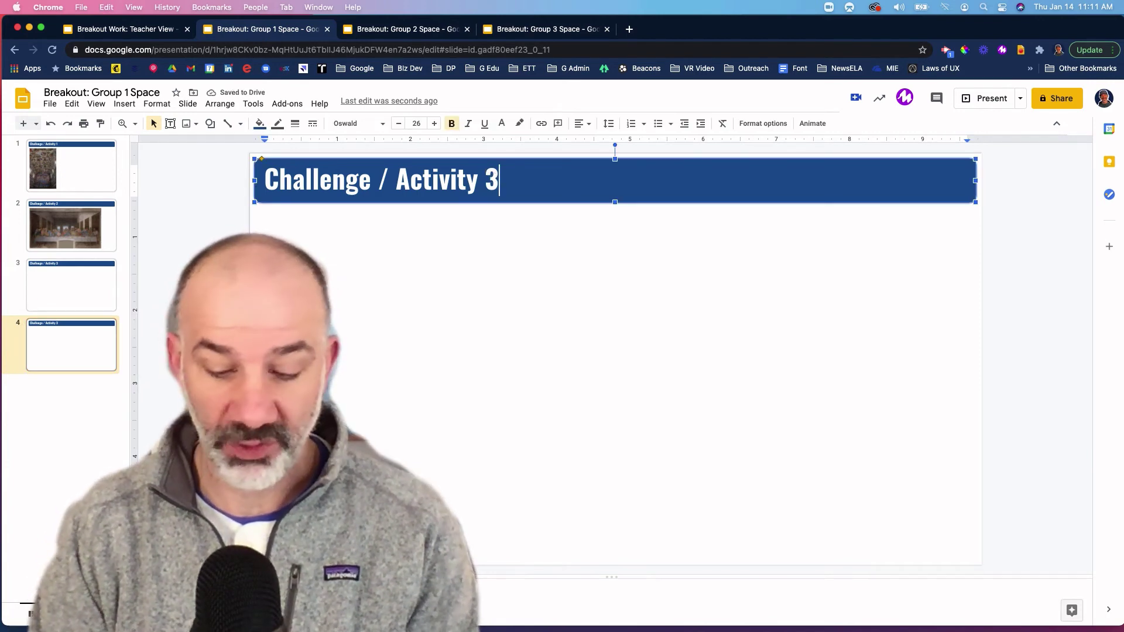
pyautogui.press('Delete')
pyautogui.write('4')
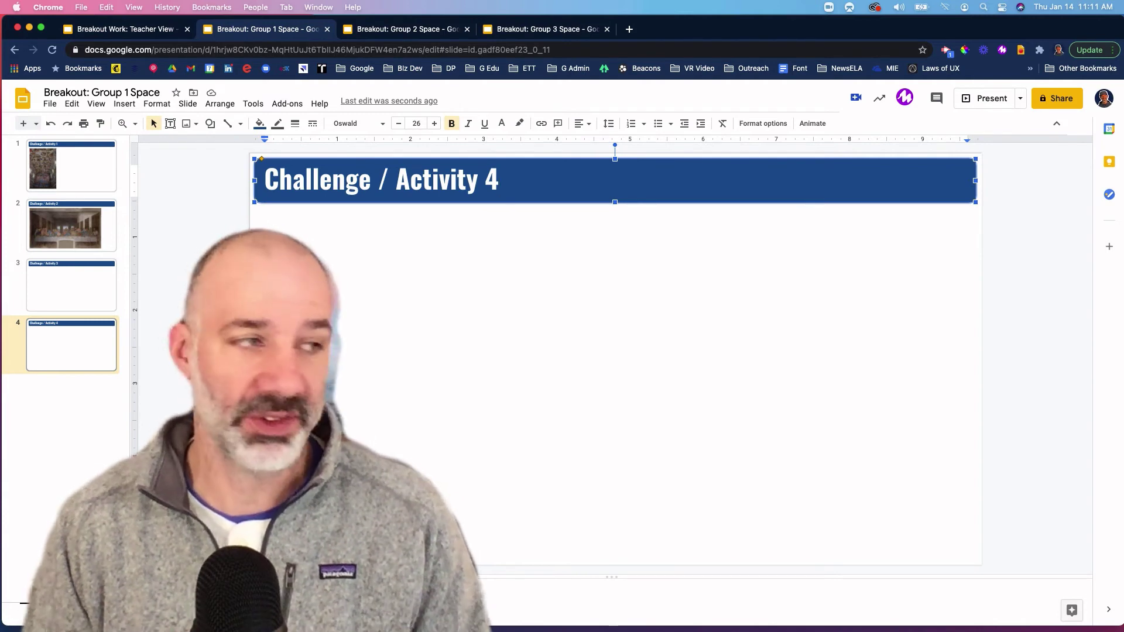
pyautogui.click(54, 353)
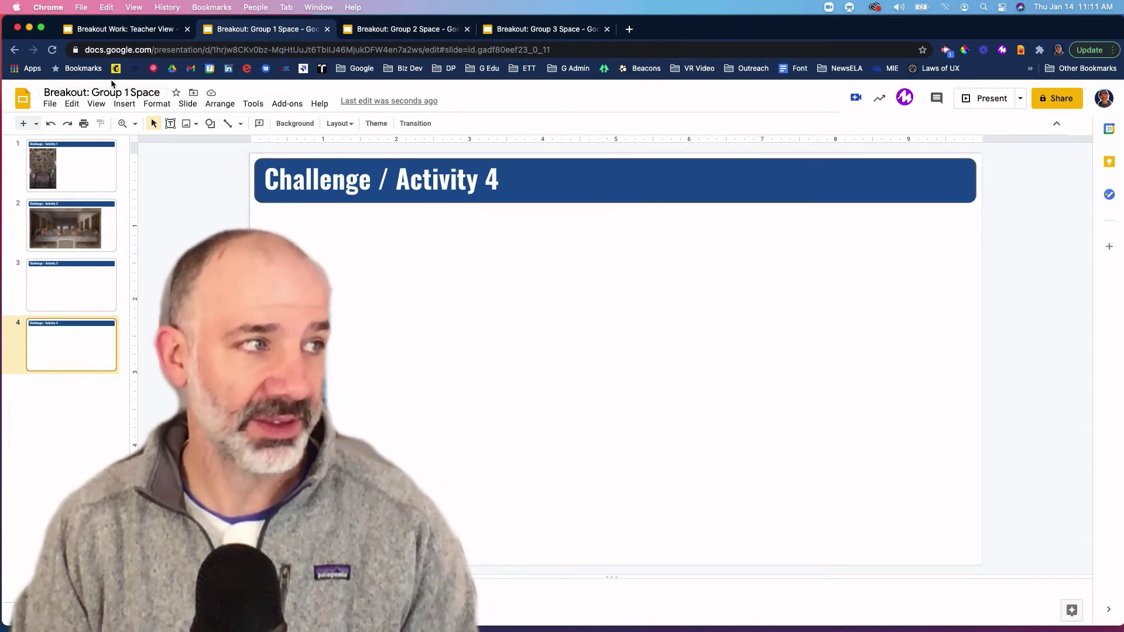
# Step: Paste the Activity 4 slide into Teacher View after the blue Activity 3, linked to the original
pyautogui.hotkey('ctrl', 'shift', 'Tab')
pyautogui.click(66, 347)
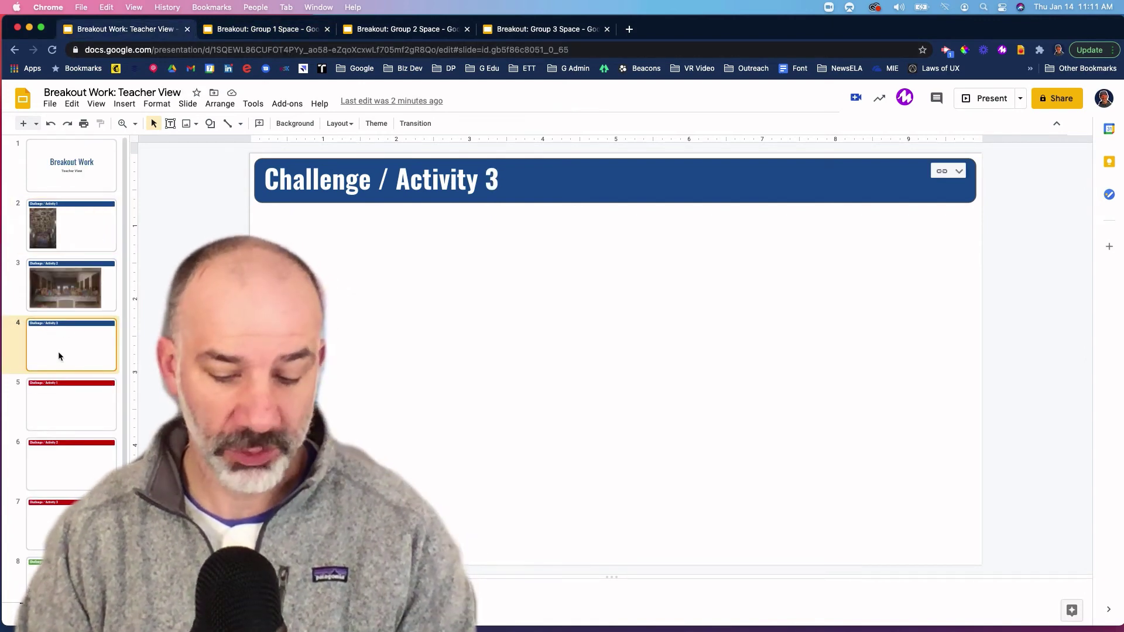
pyautogui.hotkey('ctrl', 'v')
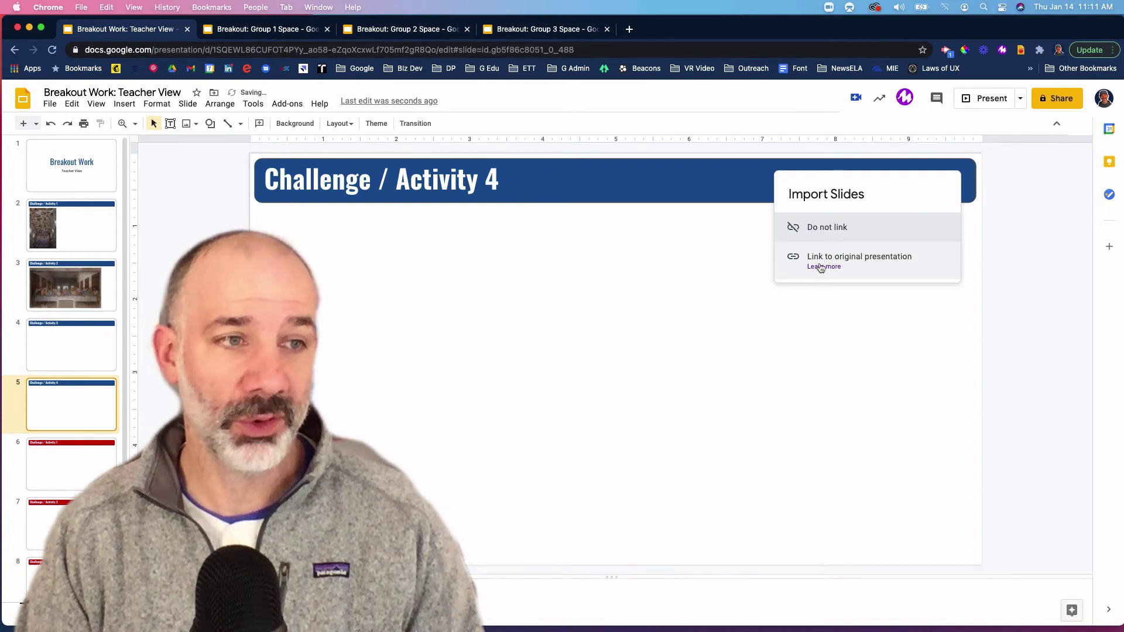
pyautogui.click(858, 257)
# Step: In Group 2 Space, duplicate the red Activity 3 slide and retitle it Activity 4
pyautogui.click(394, 30)
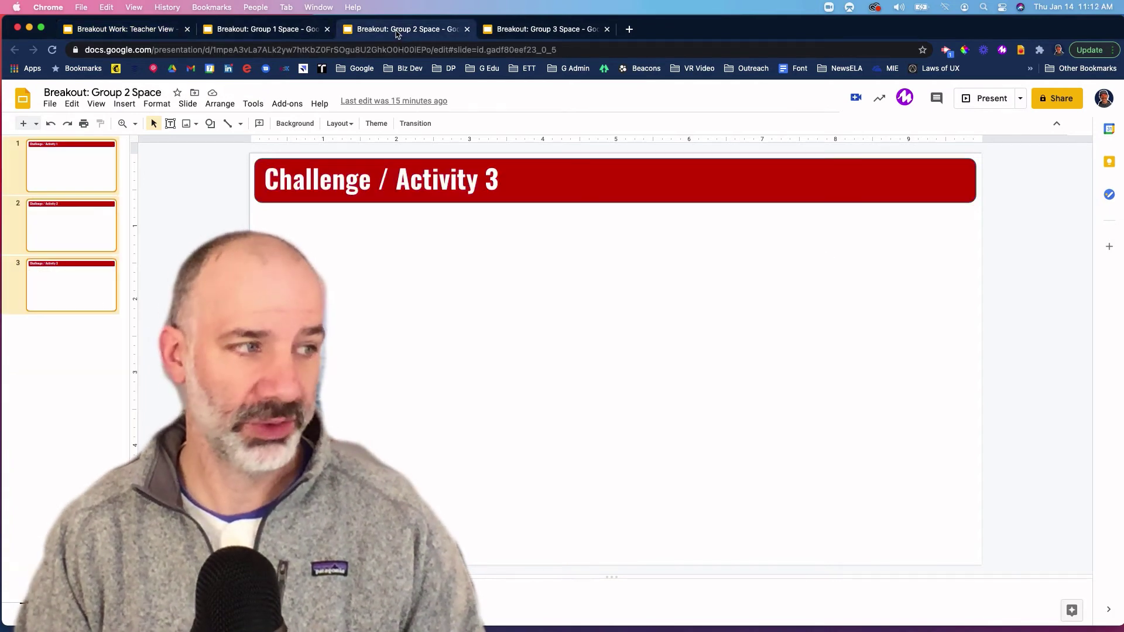
pyautogui.click(77, 287)
pyautogui.press('super+d')
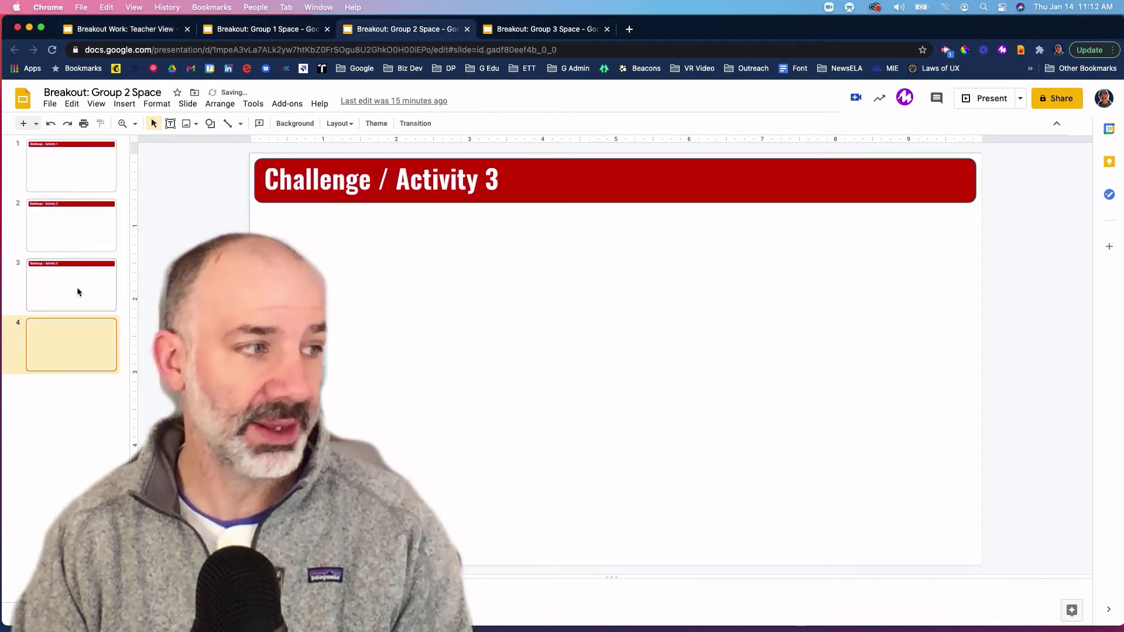
pyautogui.click(499, 179)
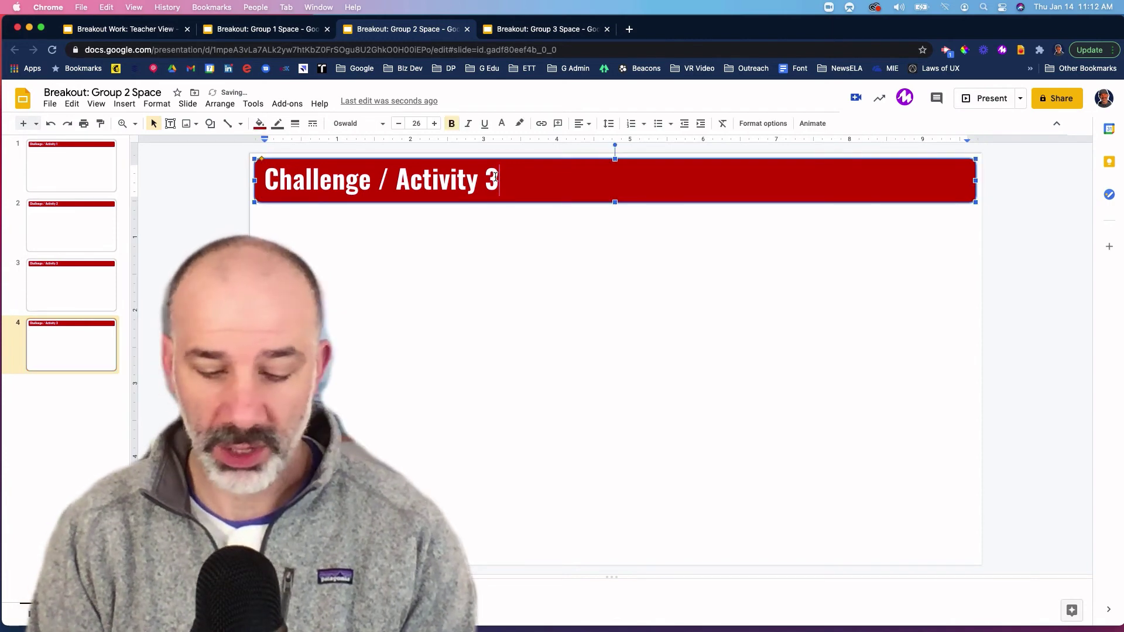
pyautogui.press('BackSpace')
pyautogui.write('4')
pyautogui.click(48, 370)
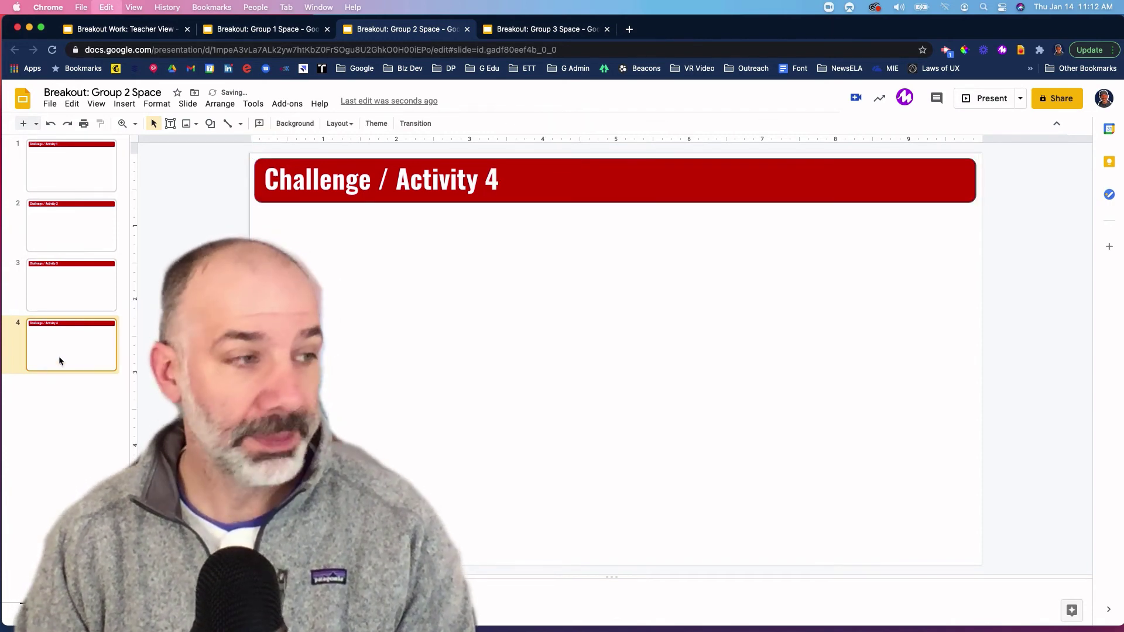
# Step: Paste Group 2's Activity 4 into Teacher View after the red Activity 3, linked to the original
pyautogui.click(125, 29)
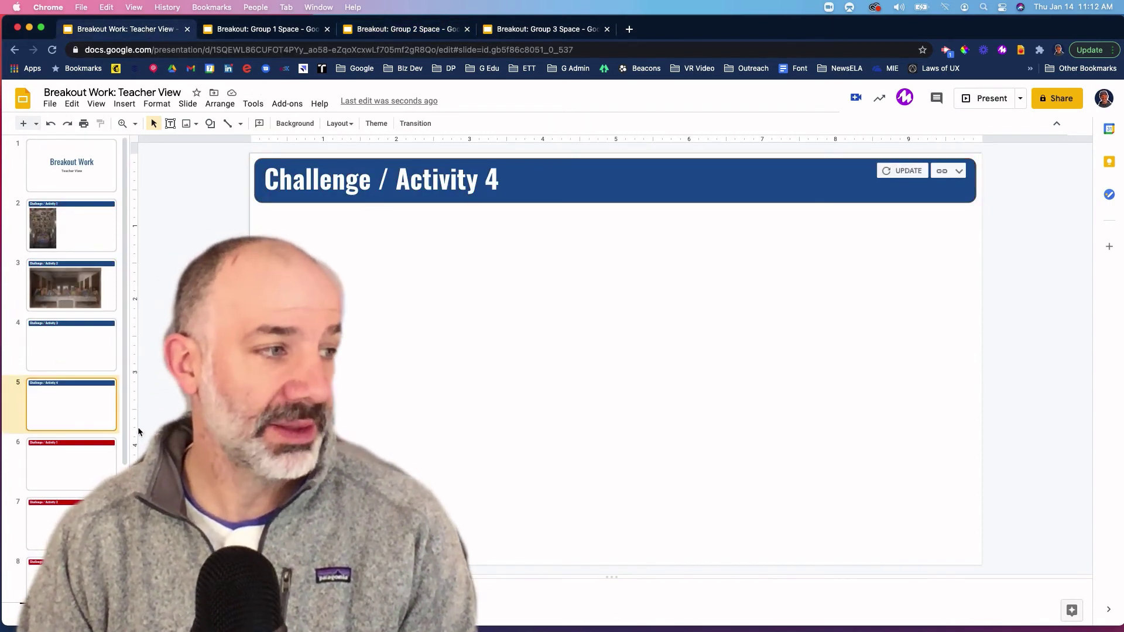
pyautogui.scroll(-4, 79, 396)
pyautogui.click(72, 444)
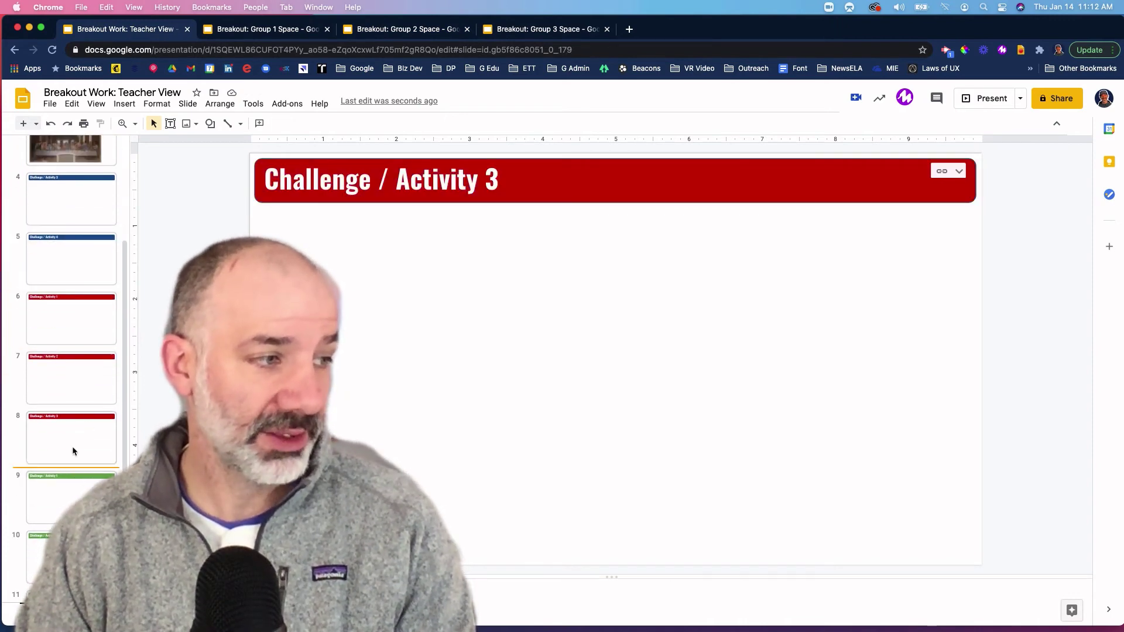
pyautogui.click(72, 492)
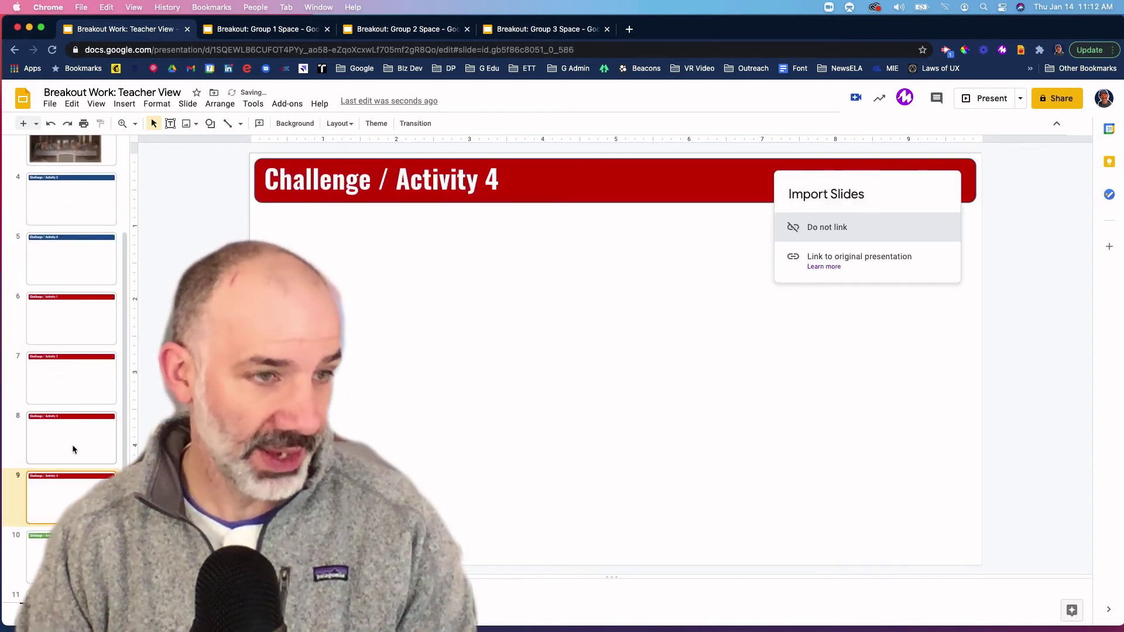
pyautogui.click(875, 258)
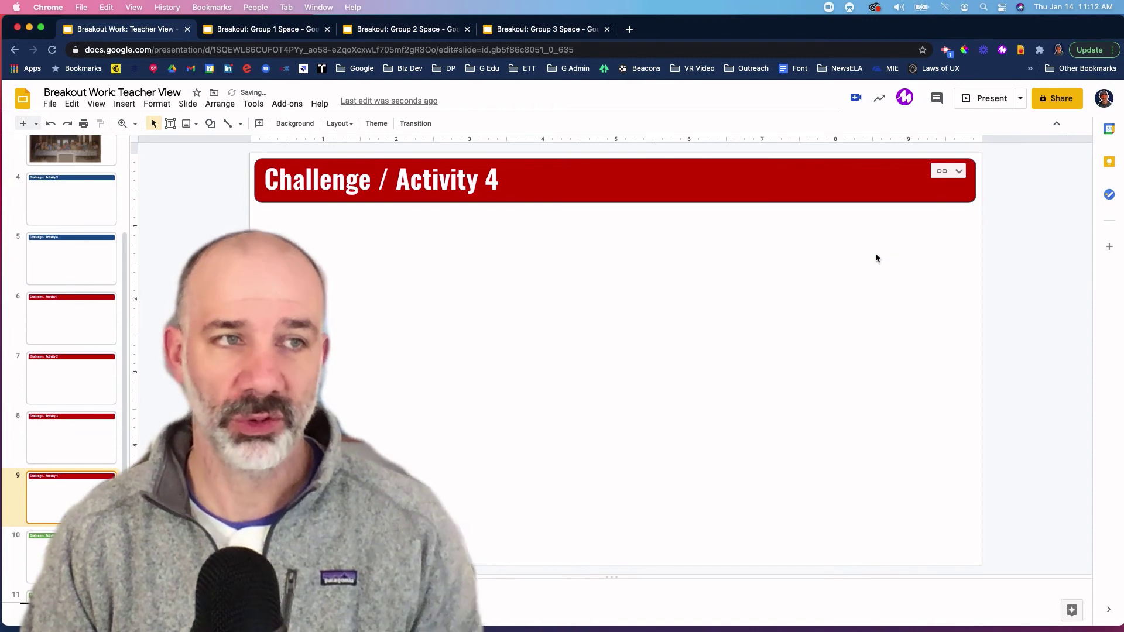
# Step: In Group 3 Space, duplicate the green Activity 3 slide and retitle it Activity 4
pyautogui.click(544, 29)
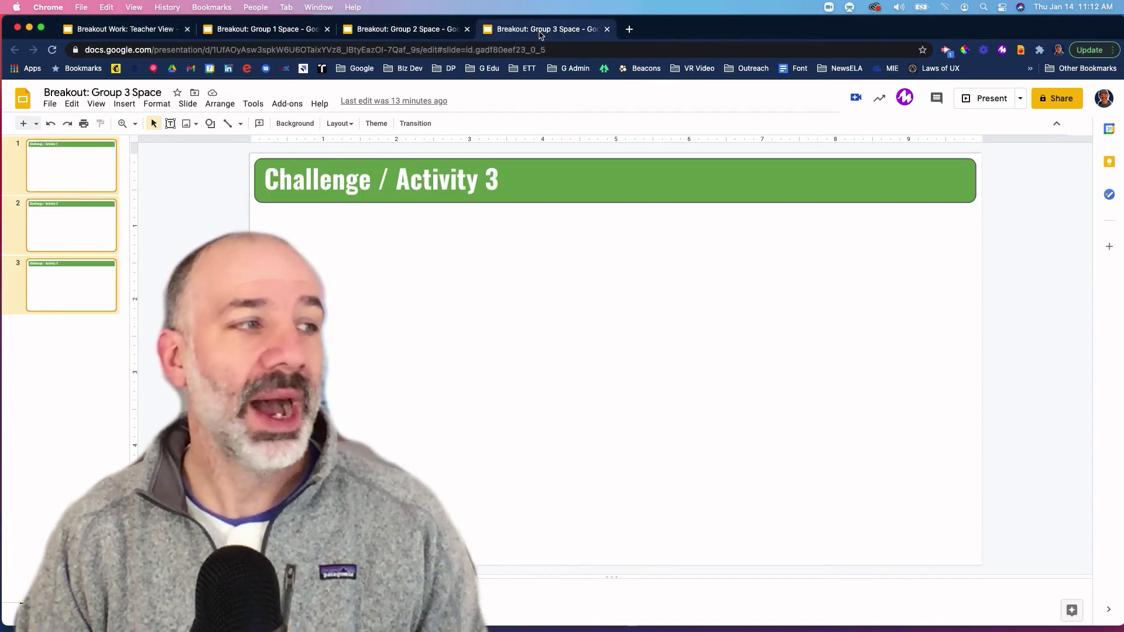
pyautogui.click(92, 282)
pyautogui.hotkey('ctrl', 'd')
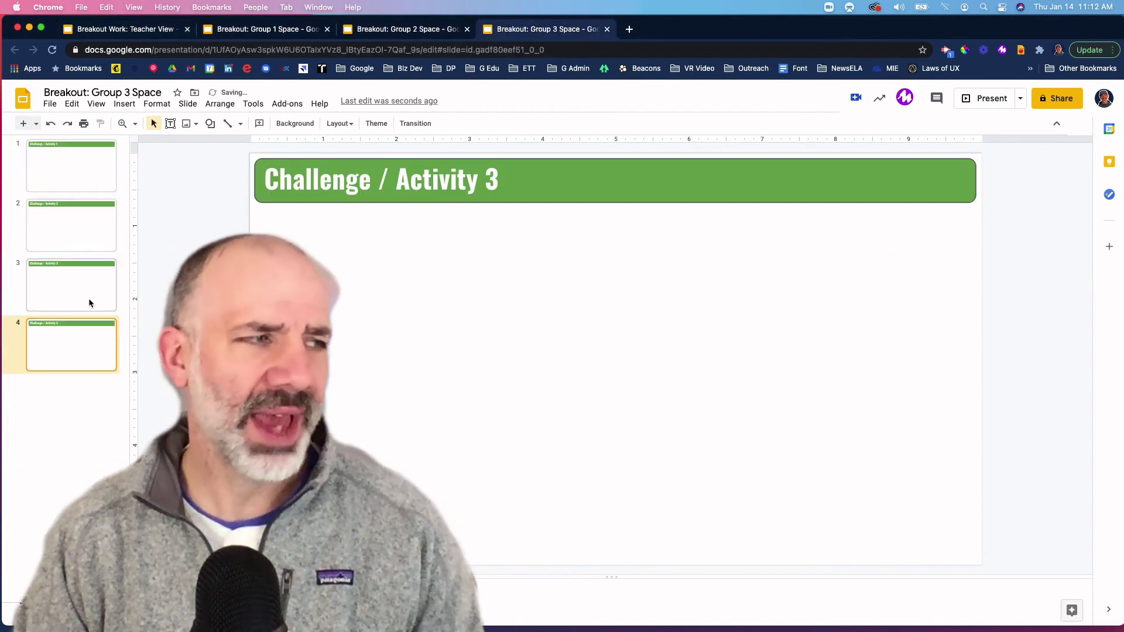
pyautogui.click(498, 179)
pyautogui.press('BackSpace')
pyautogui.write('4')
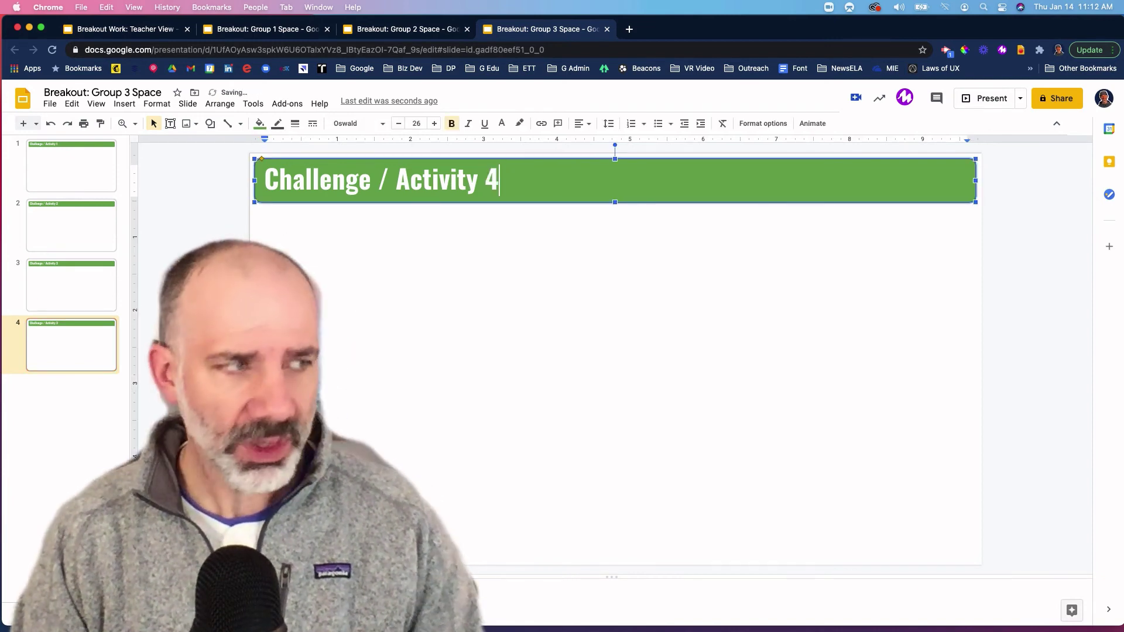
pyautogui.click(57, 342)
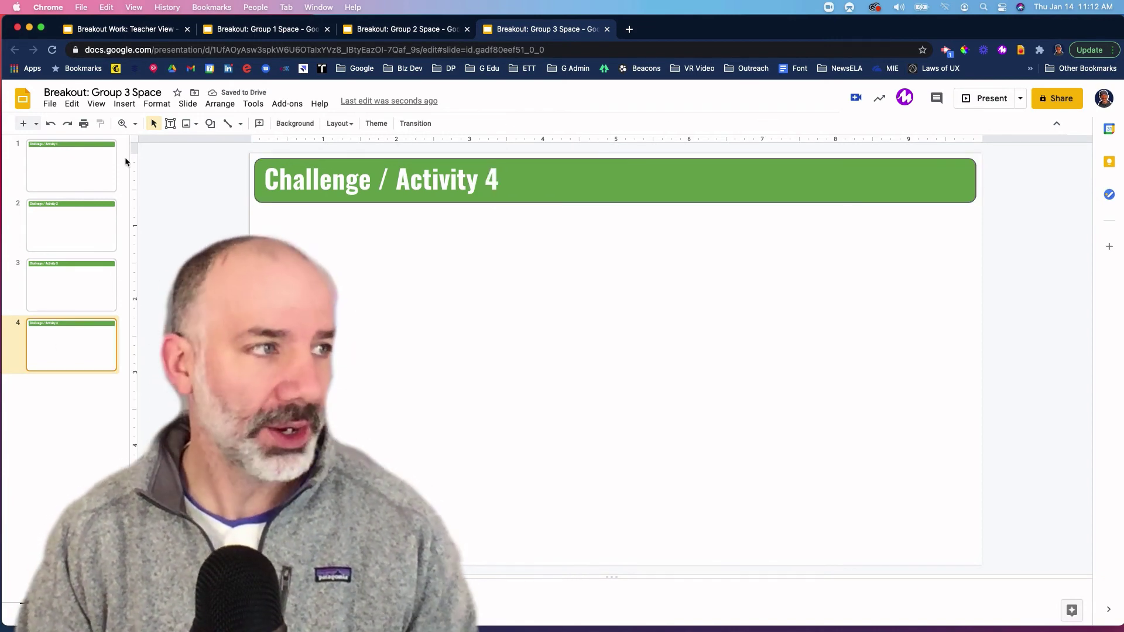
# Step: Paste Group 3's Activity 4 into Teacher View after the green Activity 3, linked to the original
pyautogui.click(125, 28)
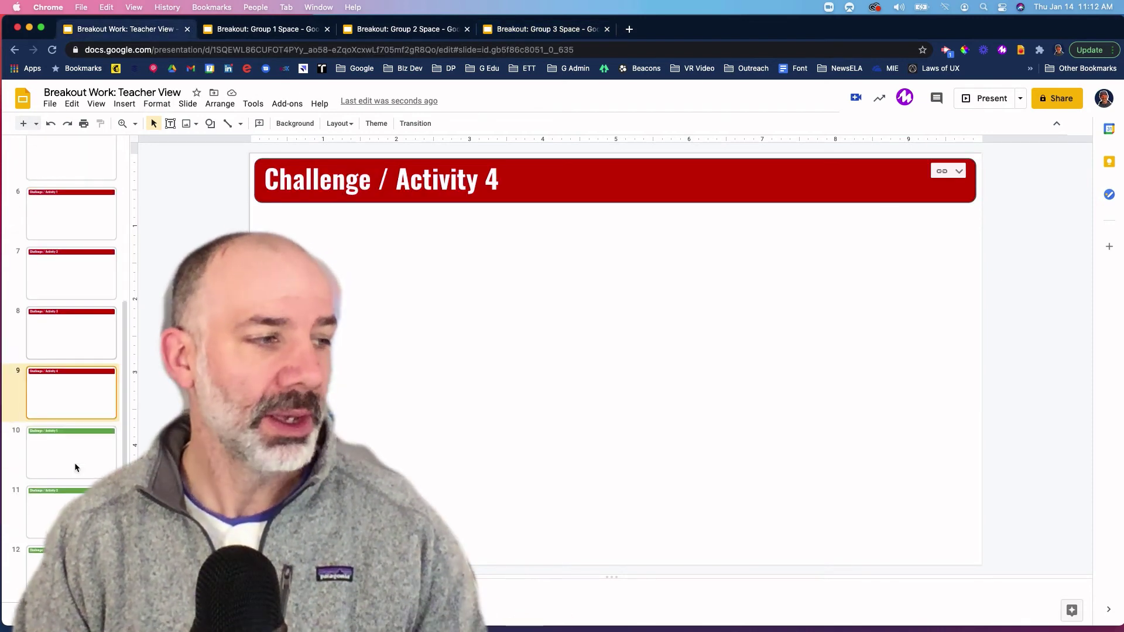
pyautogui.click(70, 562)
pyautogui.press('super+v')
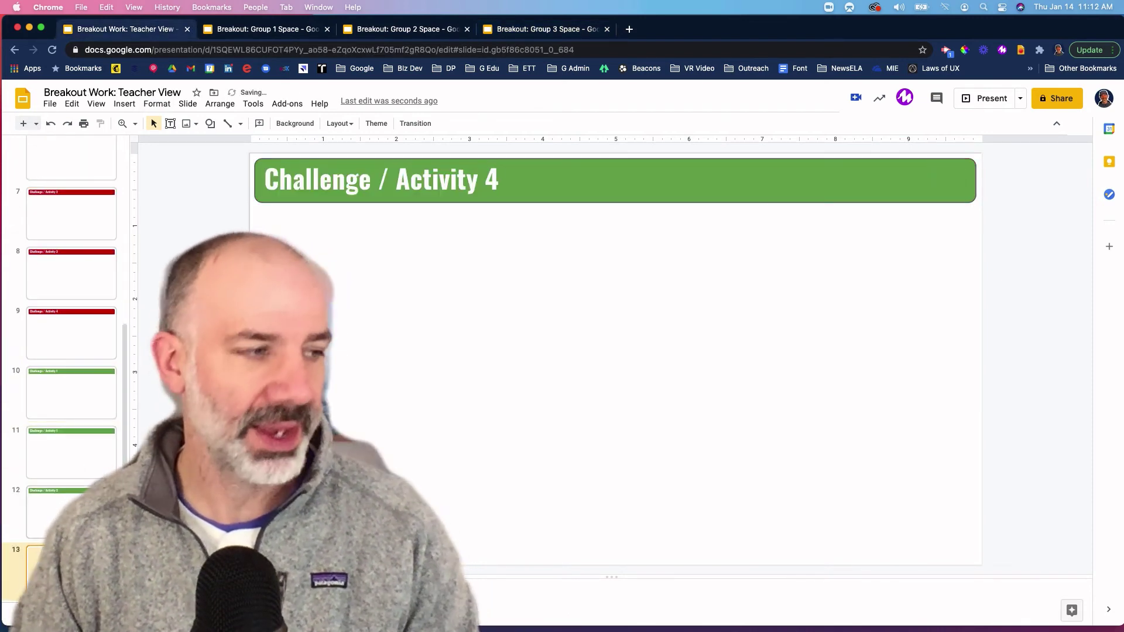
pyautogui.click(844, 254)
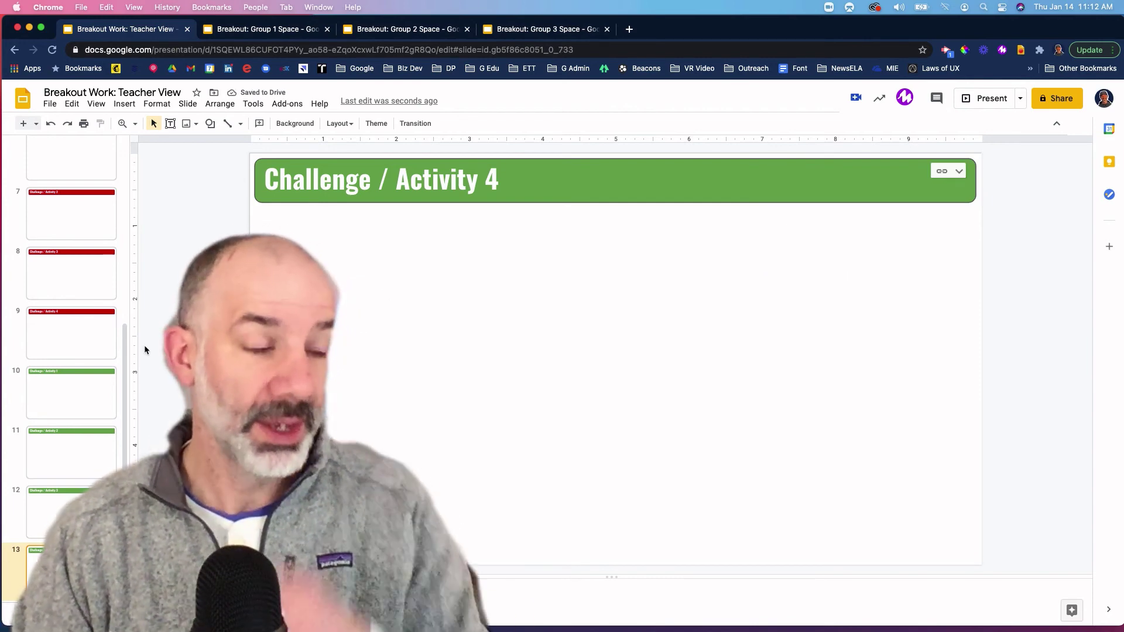
pyautogui.scroll(2, 92, 332)
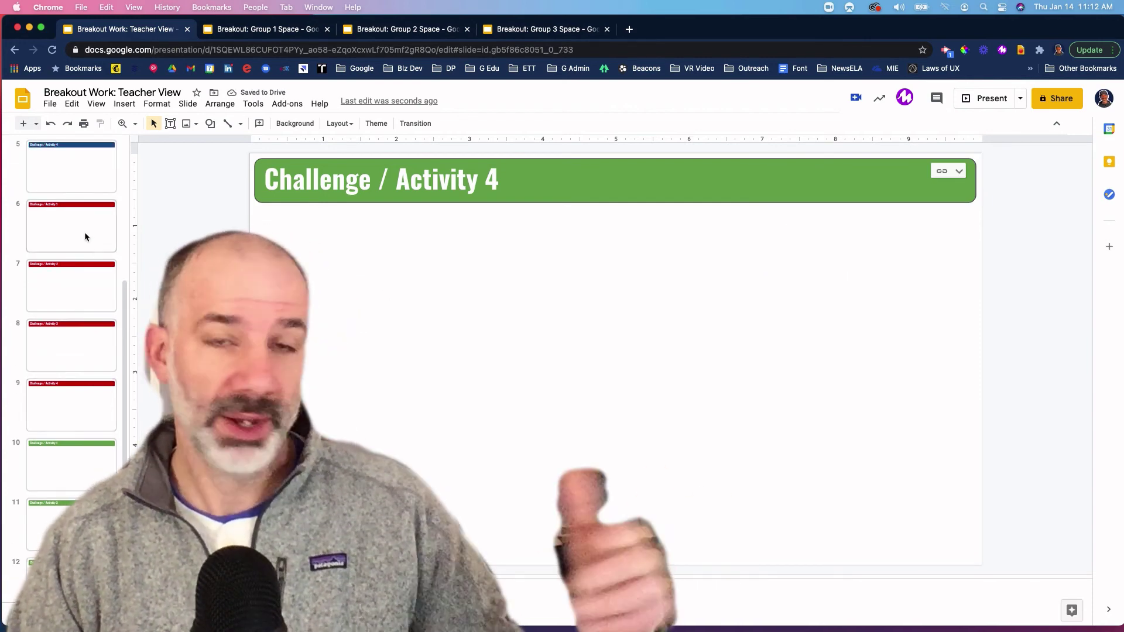
pyautogui.scroll(-1, 82, 236)
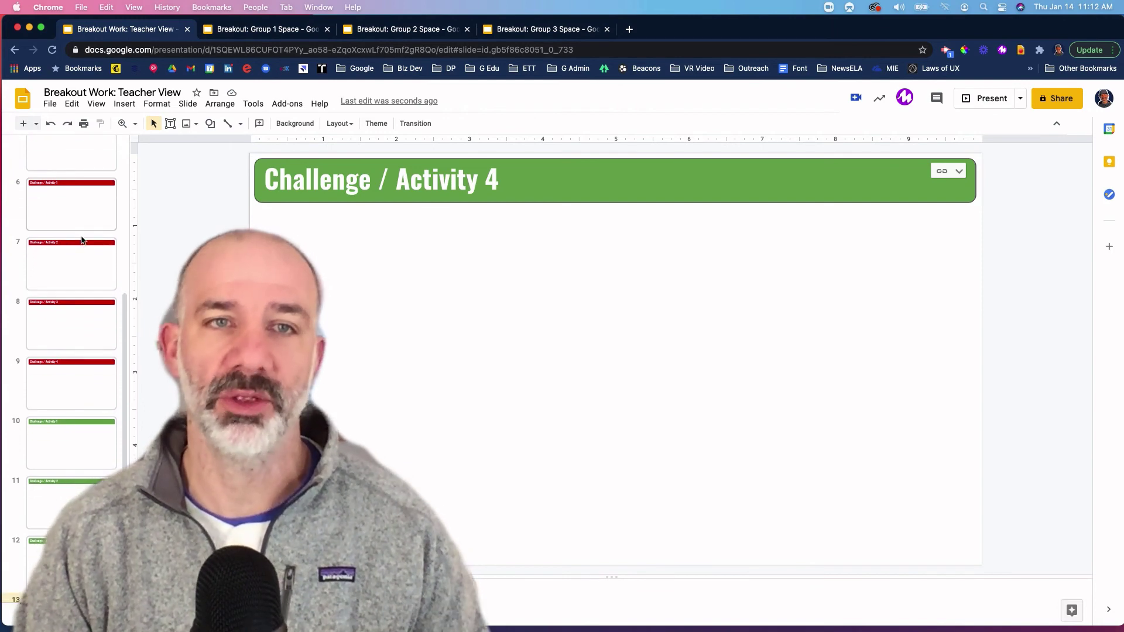
pyautogui.scroll(2, 81, 239)
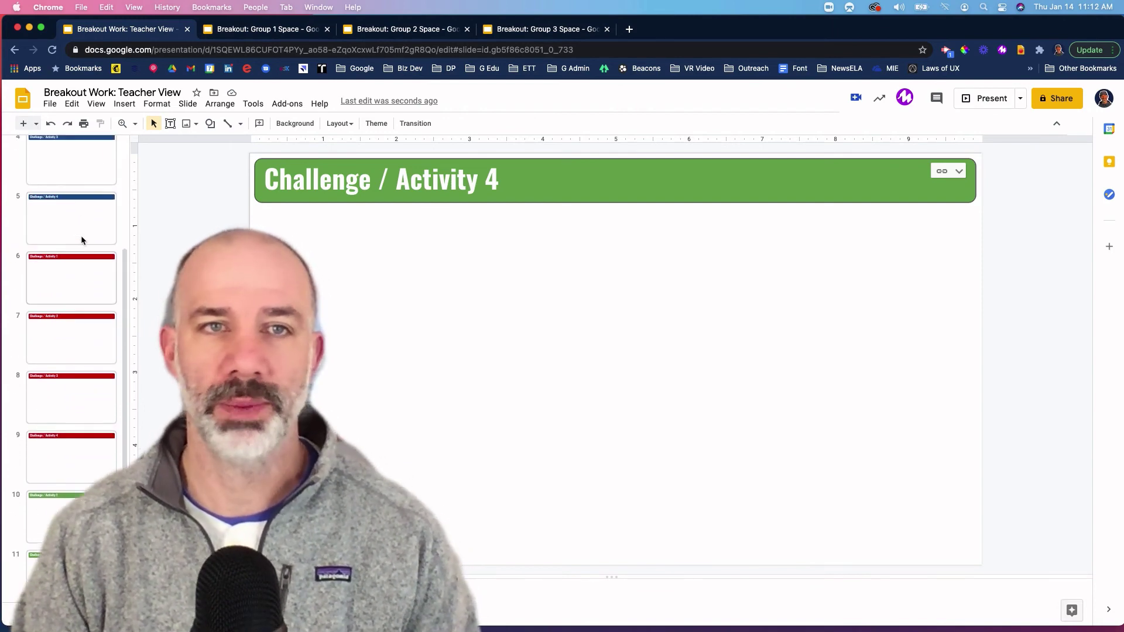
pyautogui.scroll(3, 80, 235)
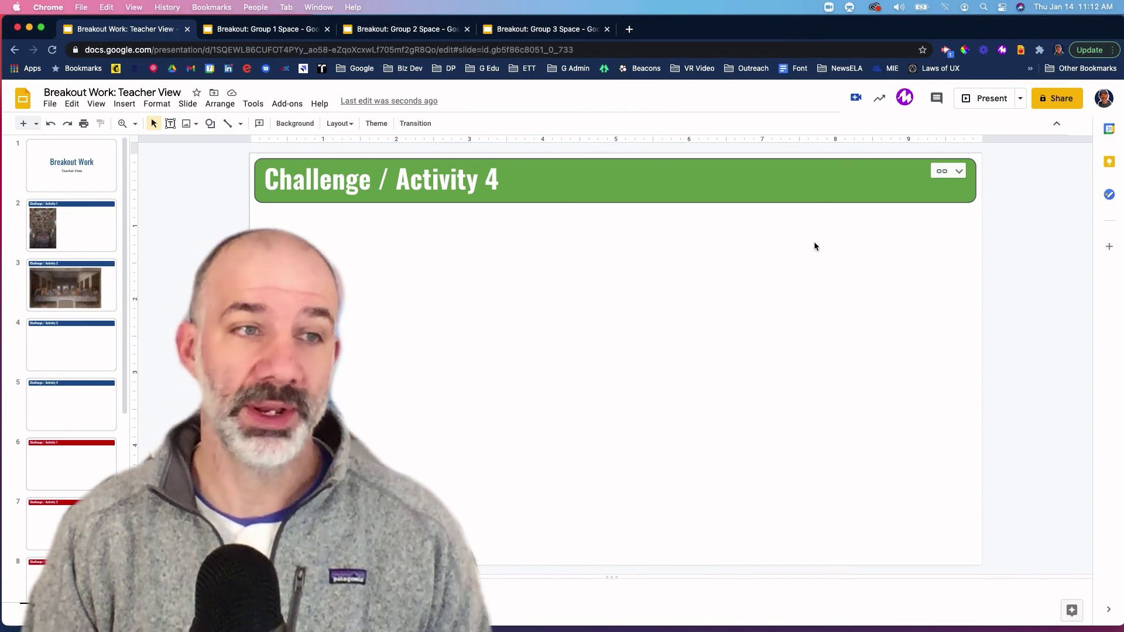
# Step: Show Linked objects from the link chip and update the outdated Group 1 slide
pyautogui.click(959, 171)
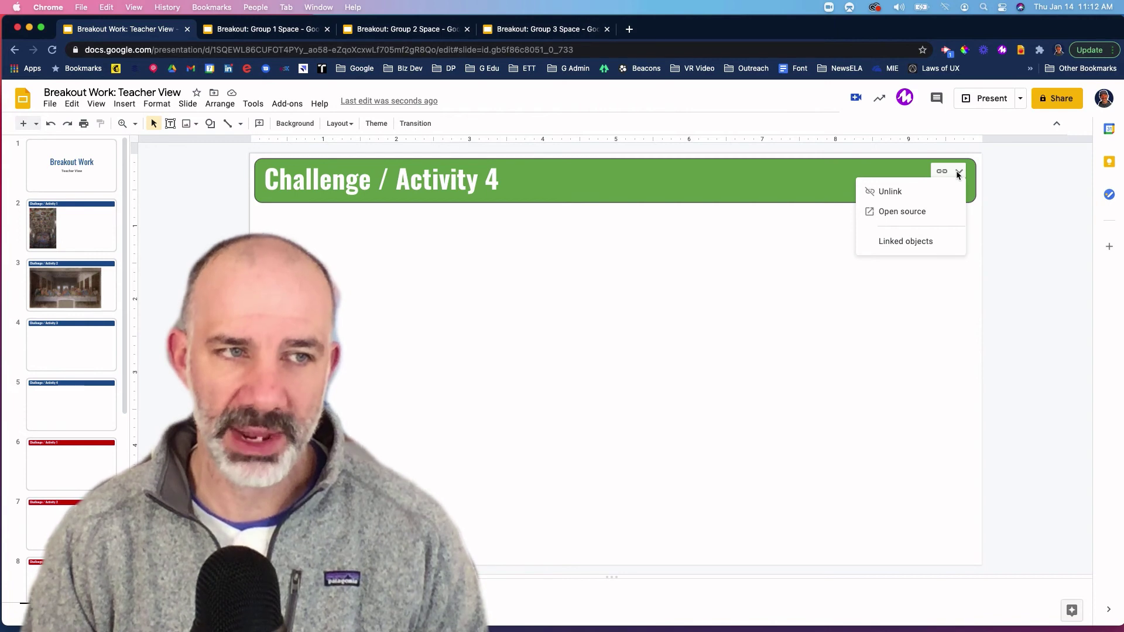
pyautogui.click(905, 241)
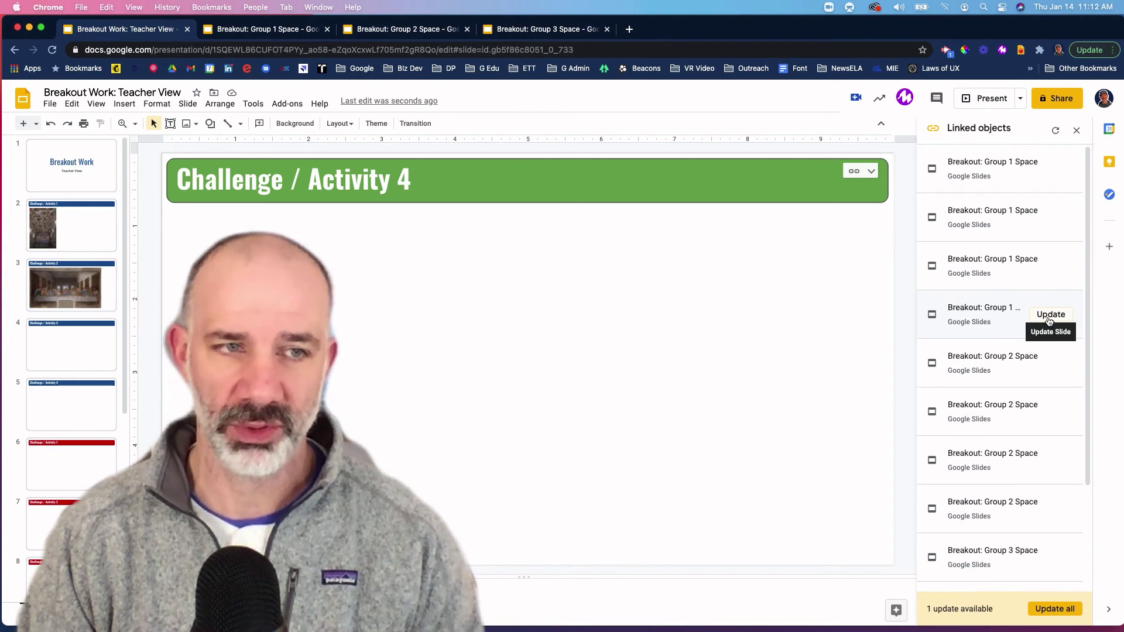
pyautogui.click(1050, 314)
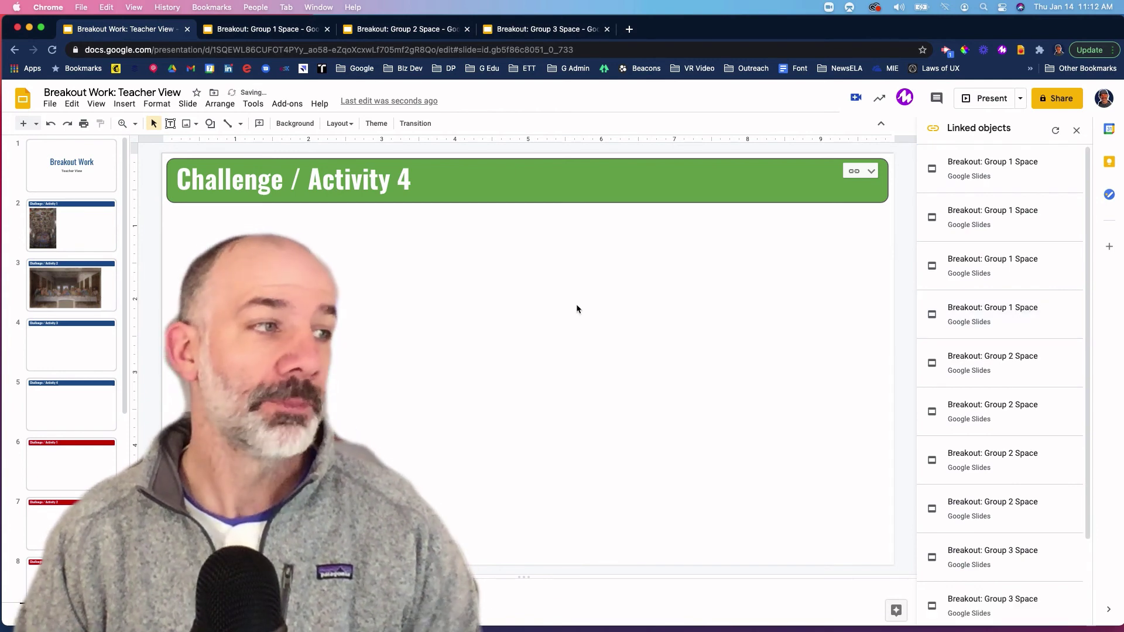